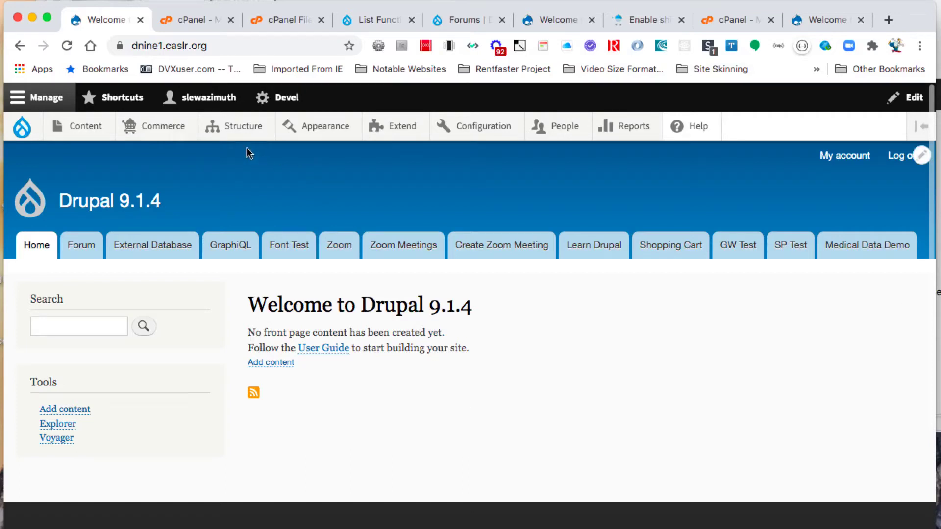
# Step: Go to Structure > Views and start adding a new view
pyautogui.moveTo(244, 130)
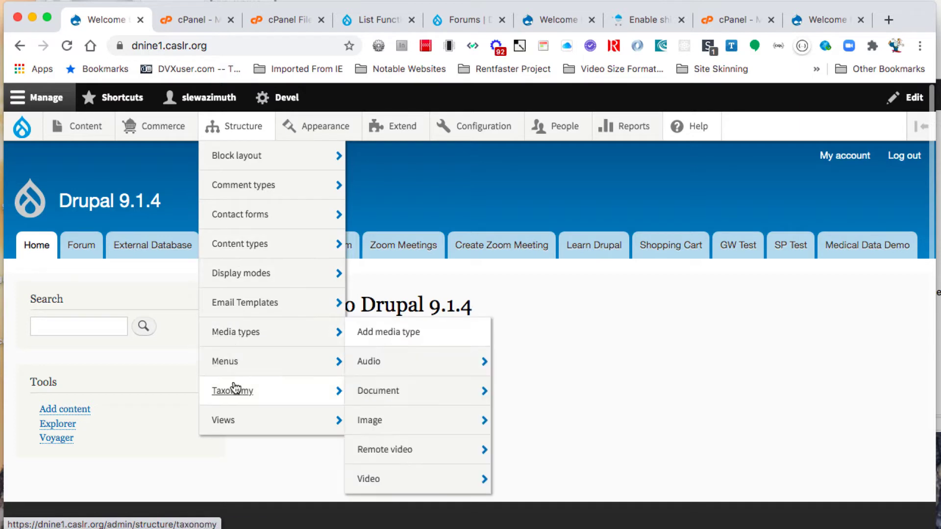
pyautogui.click(224, 421)
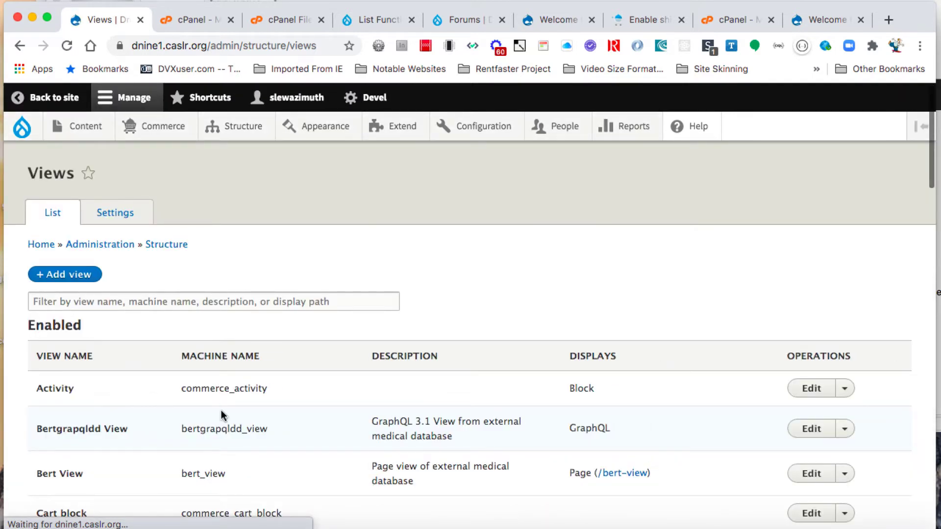
pyautogui.click(76, 275)
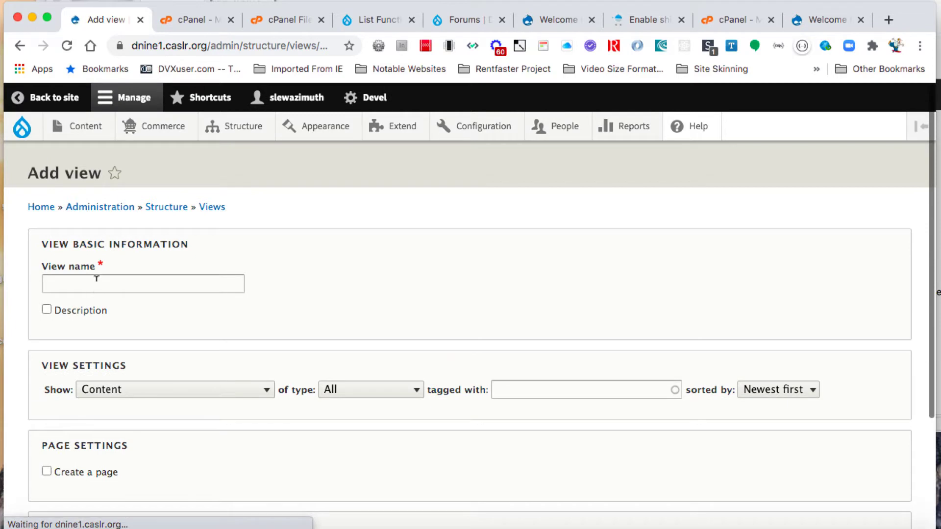
# Step: Name the view 'Med View', base it on External: Bert, and save it for editing
pyautogui.click(96, 279)
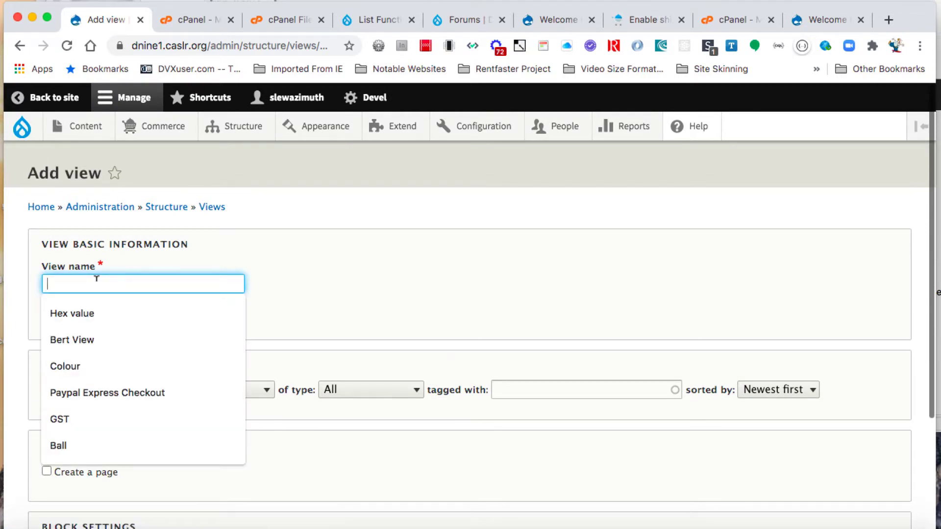
pyautogui.write('Me')
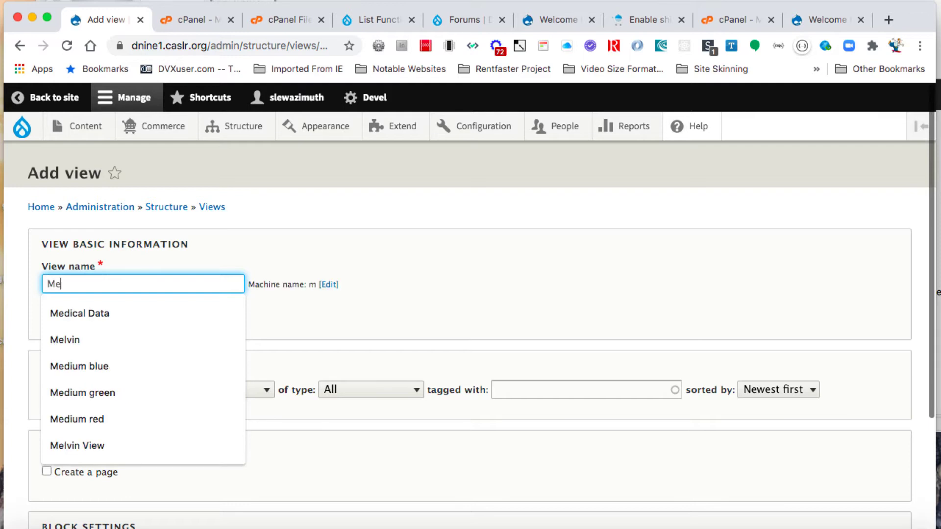
pyautogui.write('d')
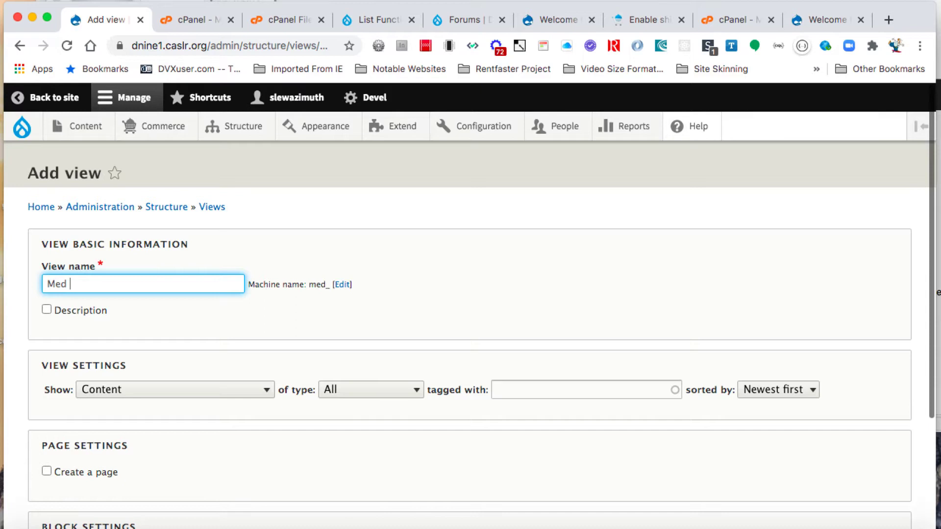
pyautogui.write(' View')
pyautogui.click(265, 325)
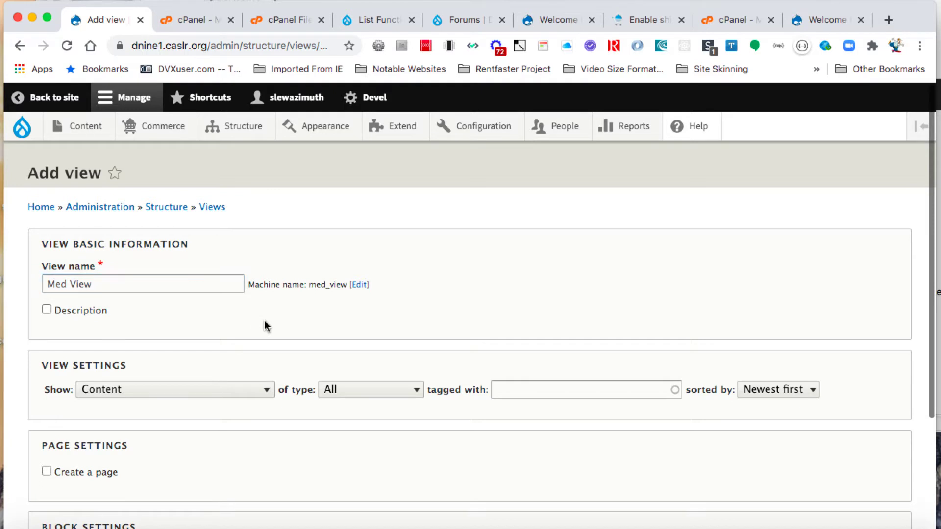
pyautogui.click(245, 390)
pyautogui.scroll(-10, 245, 389)
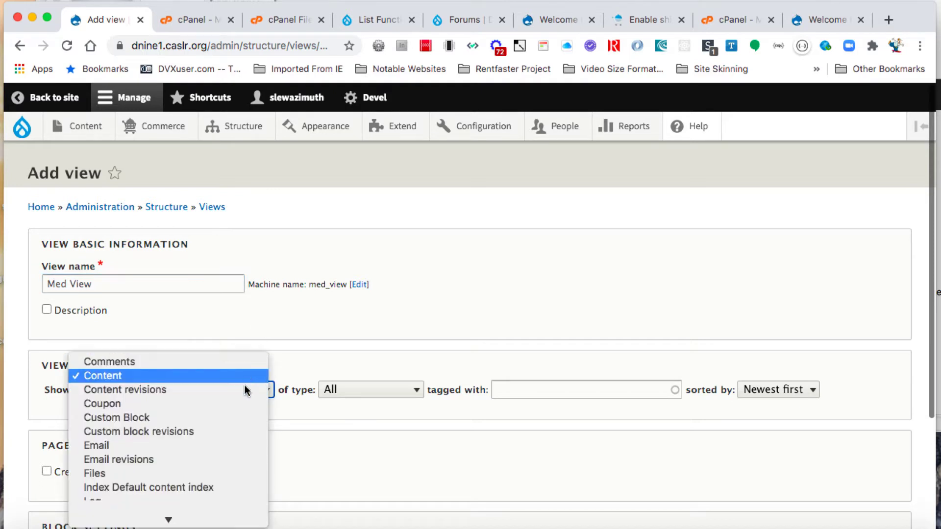
pyautogui.scroll(-5, 245, 386)
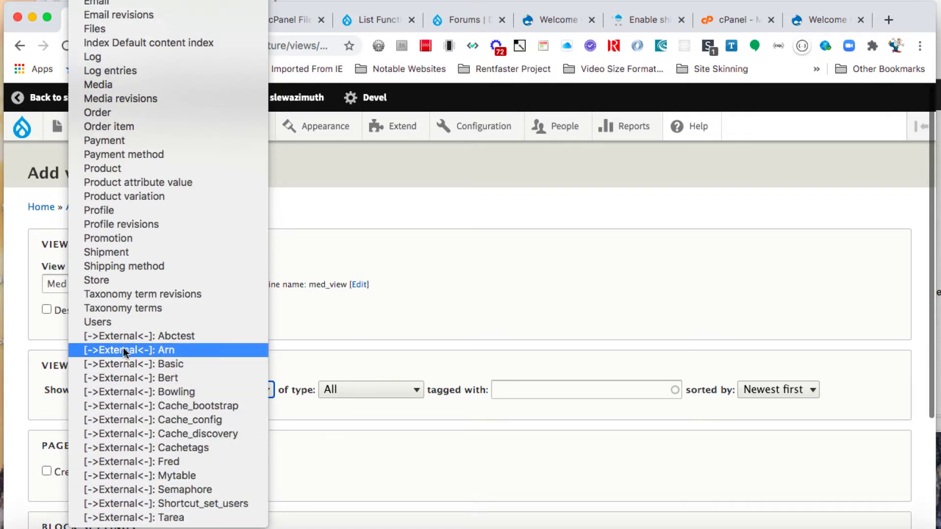
pyautogui.click(180, 382)
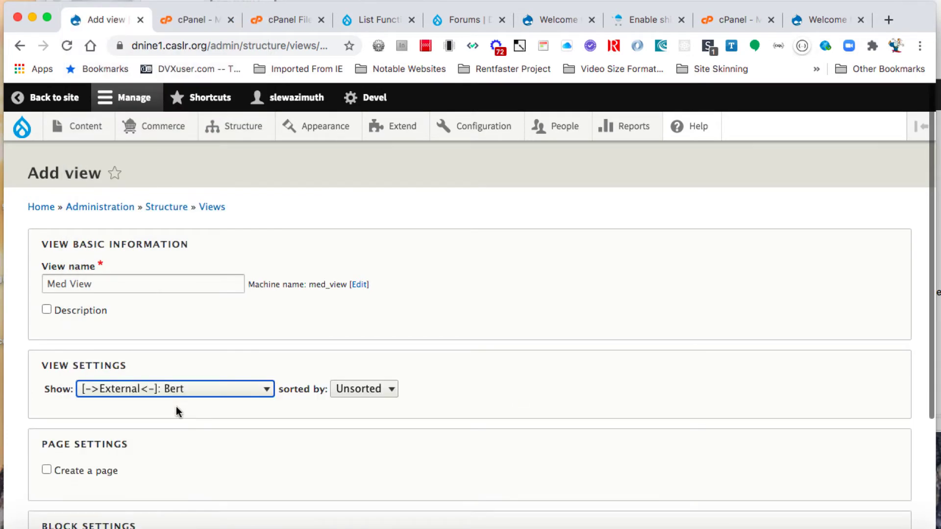
pyautogui.scroll(-5, 154, 384)
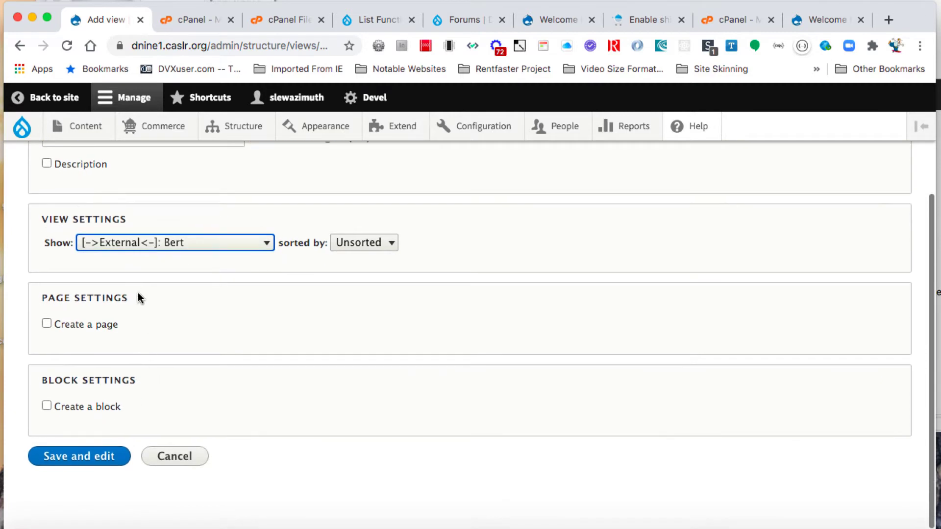
pyautogui.click(89, 462)
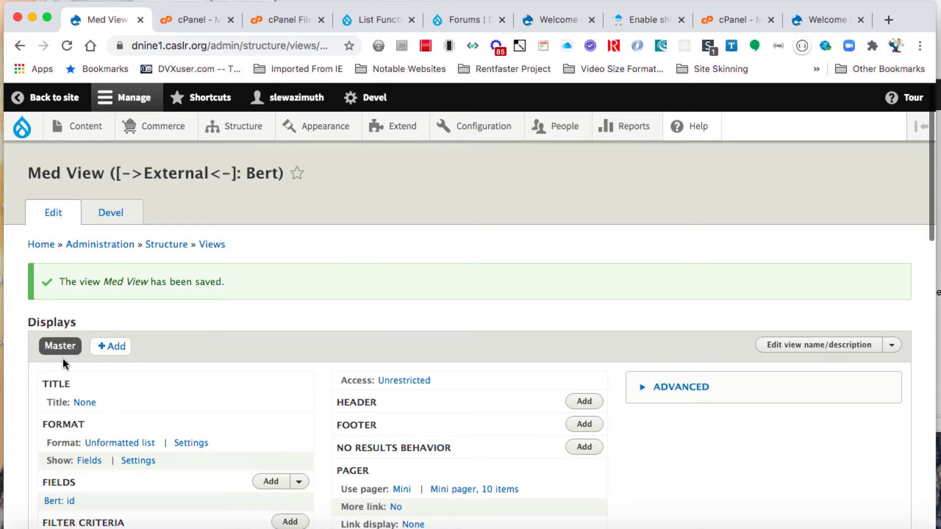
# Step: Add a GraphQL display to Med View with query name medViewGraphql1View
pyautogui.click(118, 349)
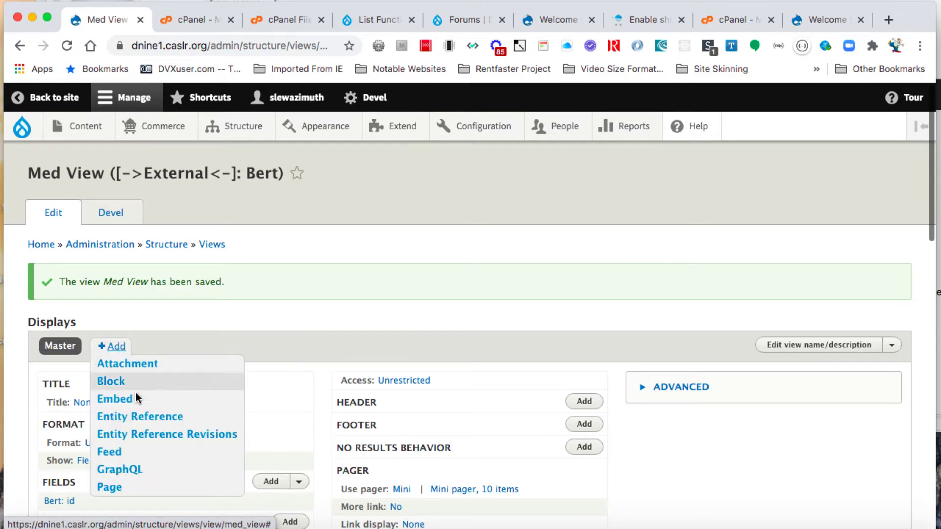
pyautogui.click(128, 471)
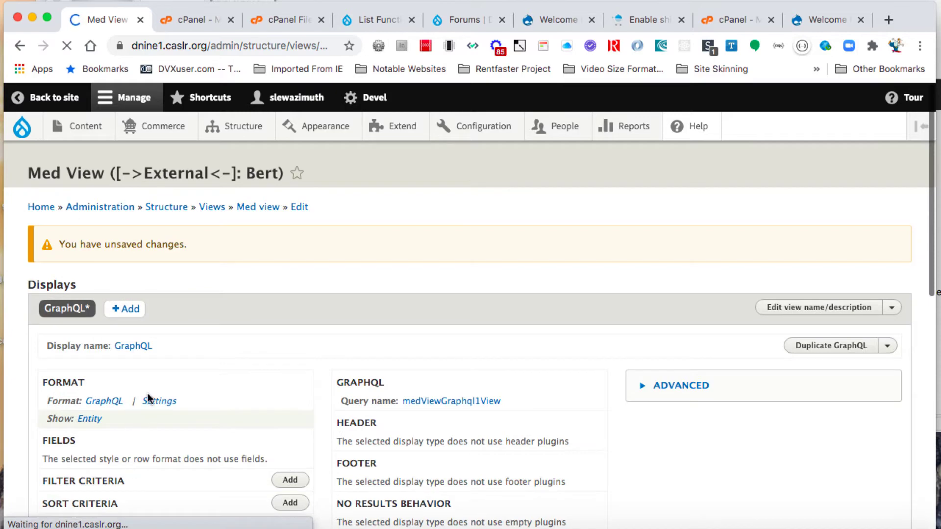
pyautogui.scroll(-3, 163, 363)
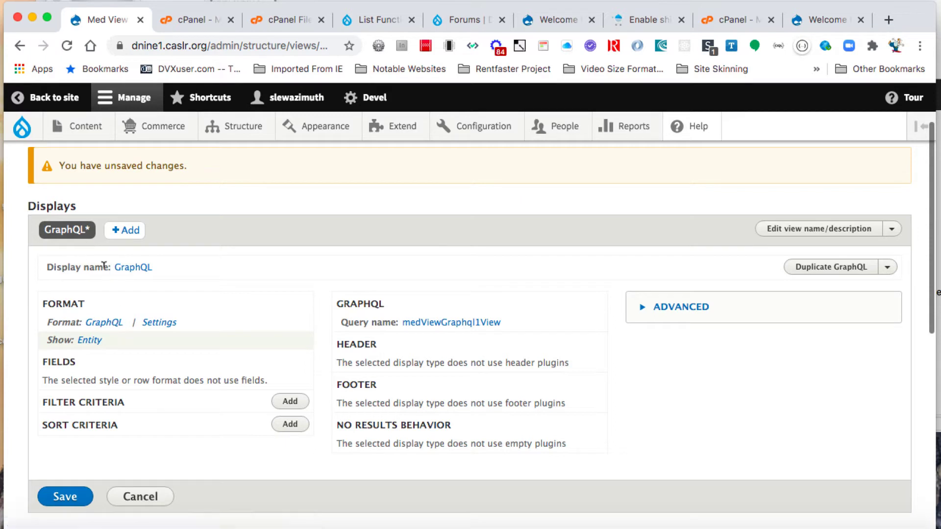
# Step: Enable Force using fields in the GraphQL display's format settings
pyautogui.click(159, 324)
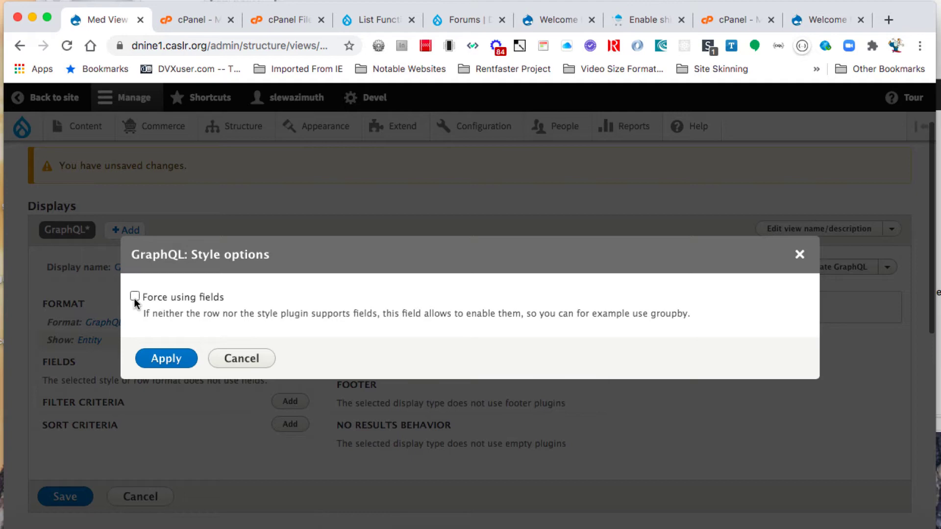
pyautogui.click(134, 297)
pyautogui.click(179, 359)
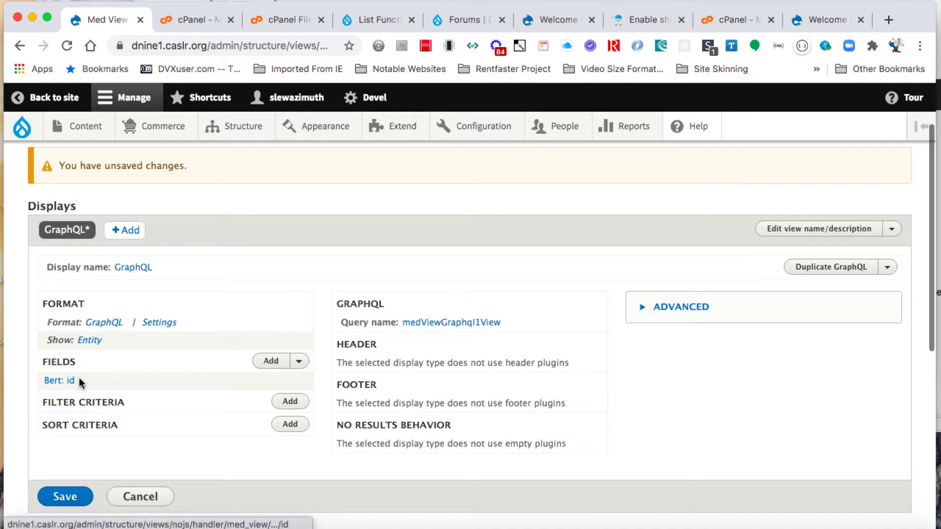
# Step: Change the GraphQL display's row style from Entity to Fields for this display only
pyautogui.click(87, 339)
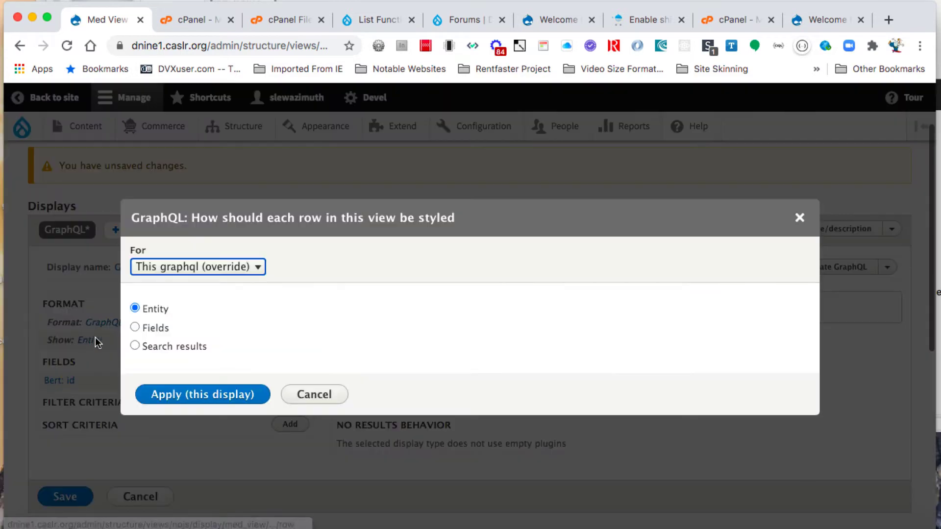
pyautogui.click(135, 327)
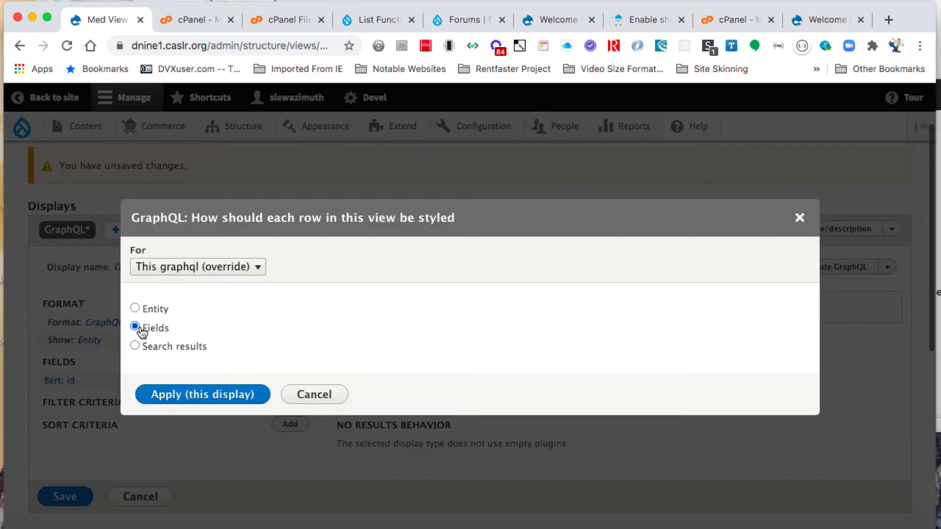
pyautogui.click(203, 397)
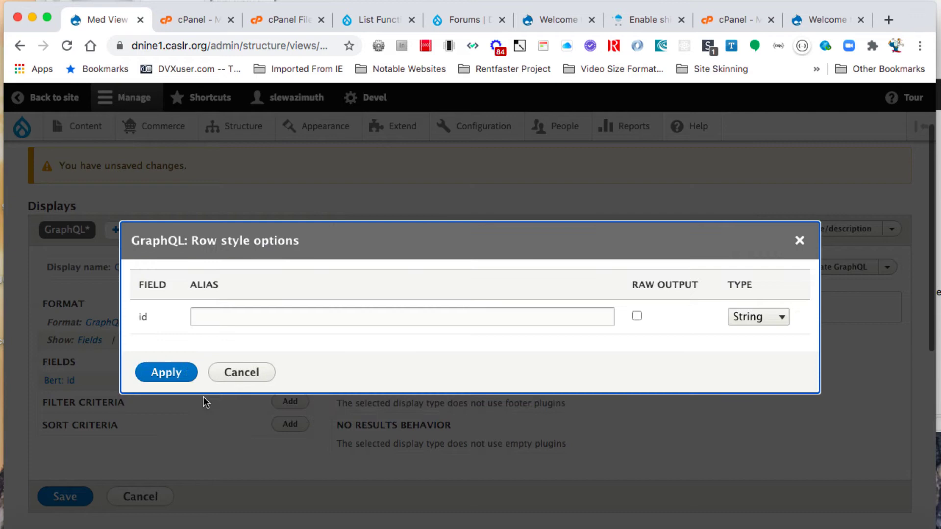
pyautogui.click(184, 378)
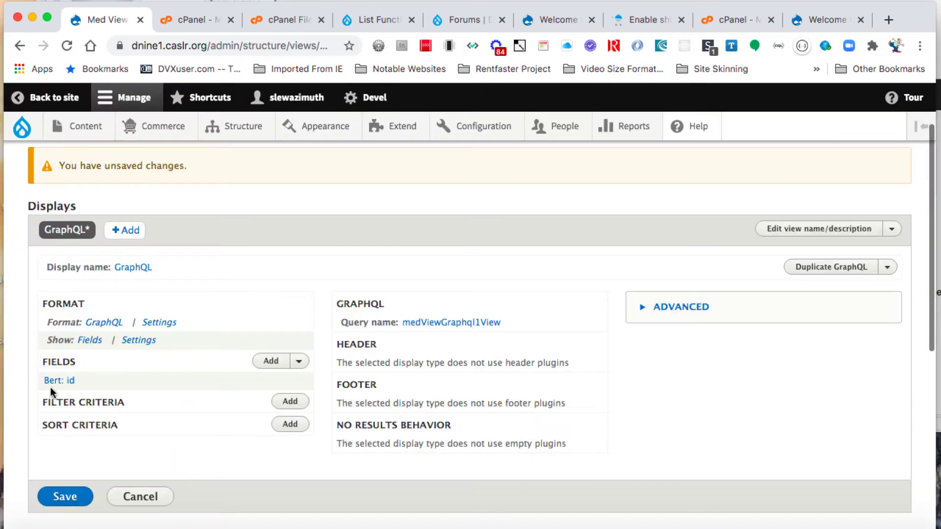
# Step: Select the Bert fields clinician, cliniciannotes__value, device, name and prodstatus to add
pyautogui.click(271, 362)
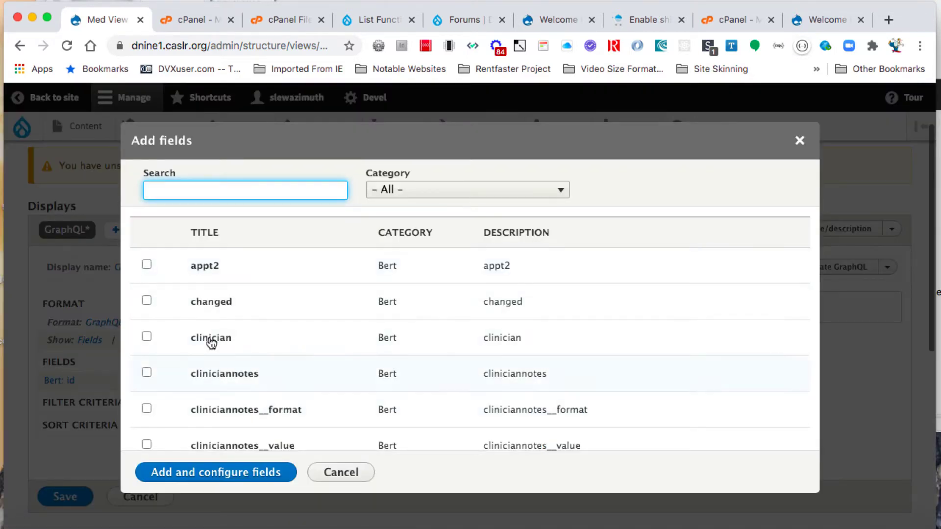
pyautogui.click(147, 336)
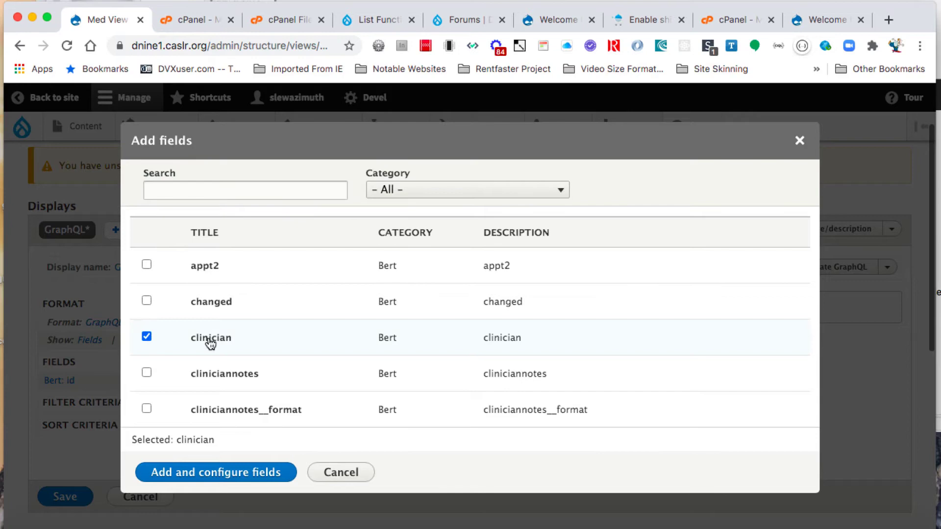
pyautogui.scroll(-3, 198, 376)
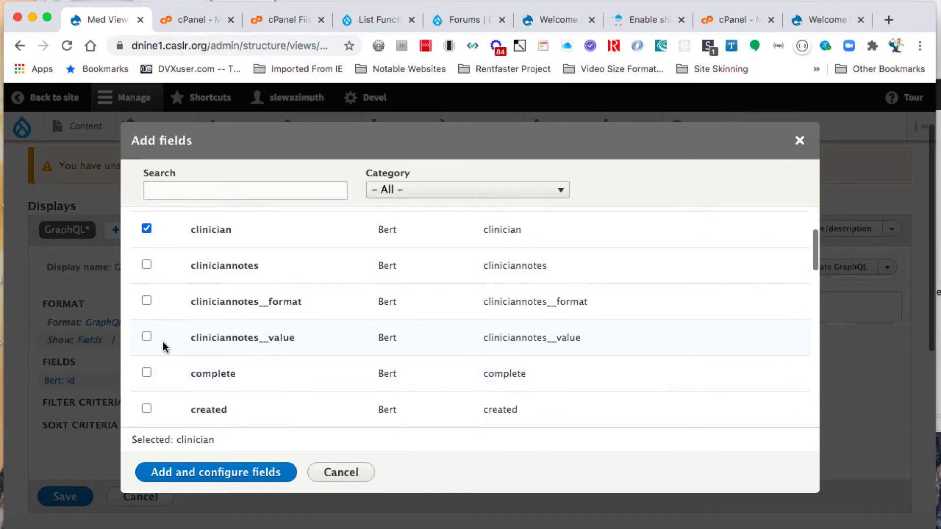
pyautogui.click(146, 337)
pyautogui.scroll(-3, 166, 346)
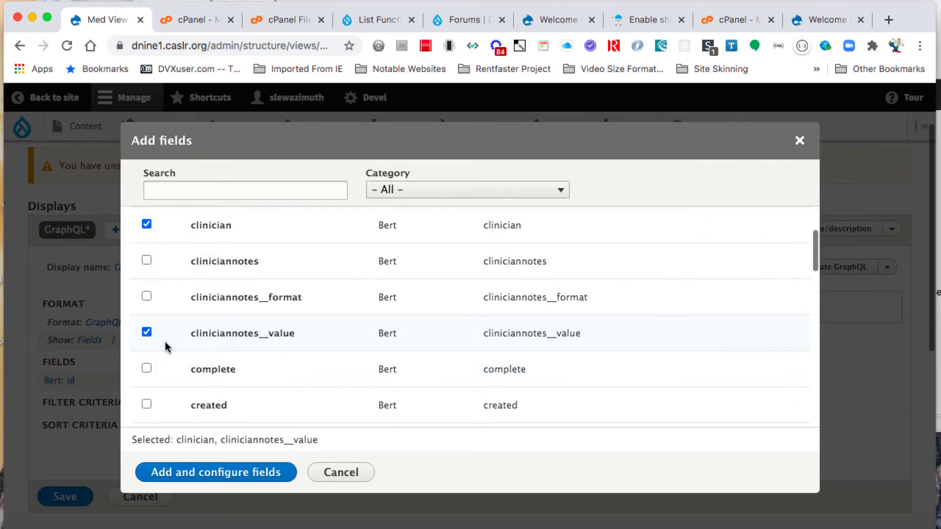
pyautogui.scroll(-2, 167, 346)
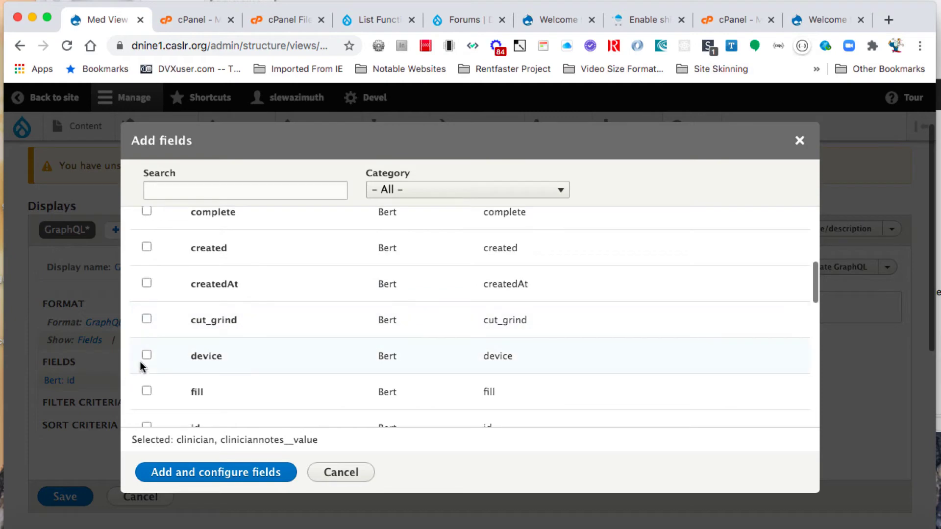
pyautogui.click(147, 356)
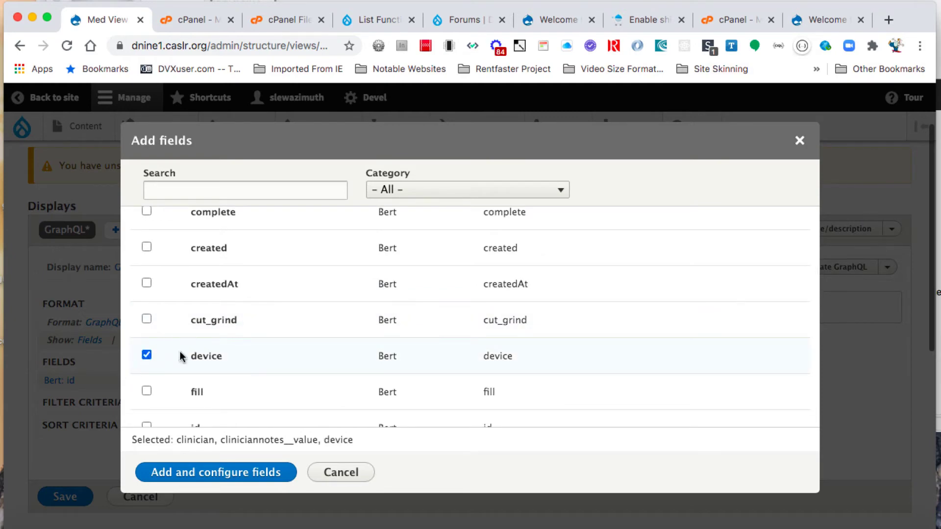
pyautogui.scroll(-5, 180, 356)
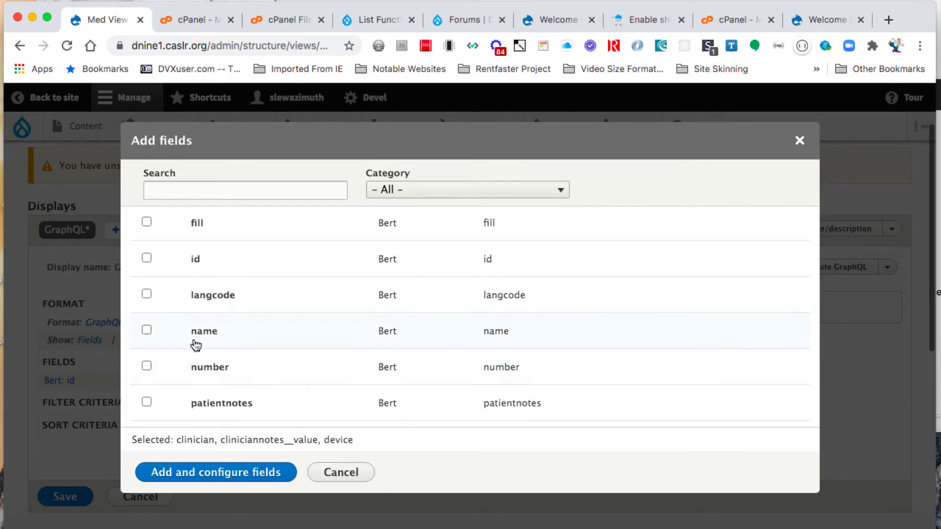
pyautogui.click(146, 330)
pyautogui.scroll(-3, 156, 407)
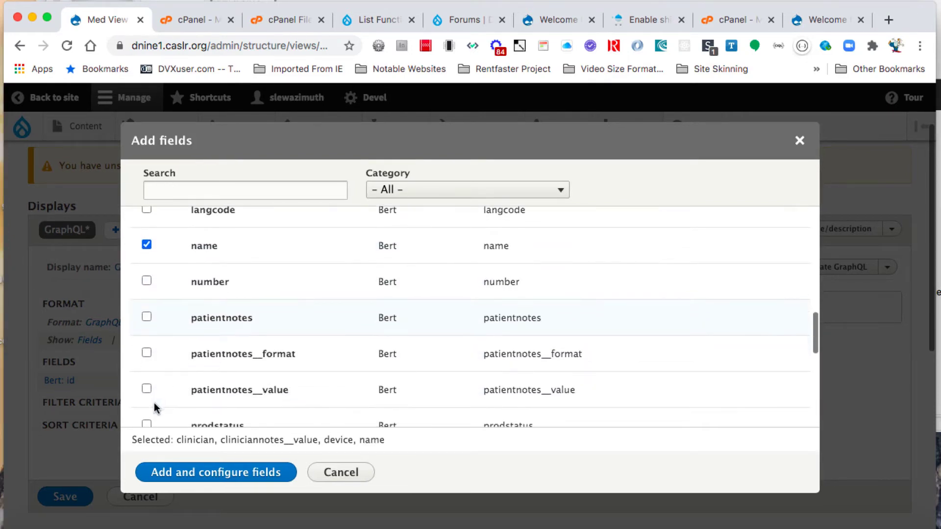
pyautogui.scroll(-3, 156, 406)
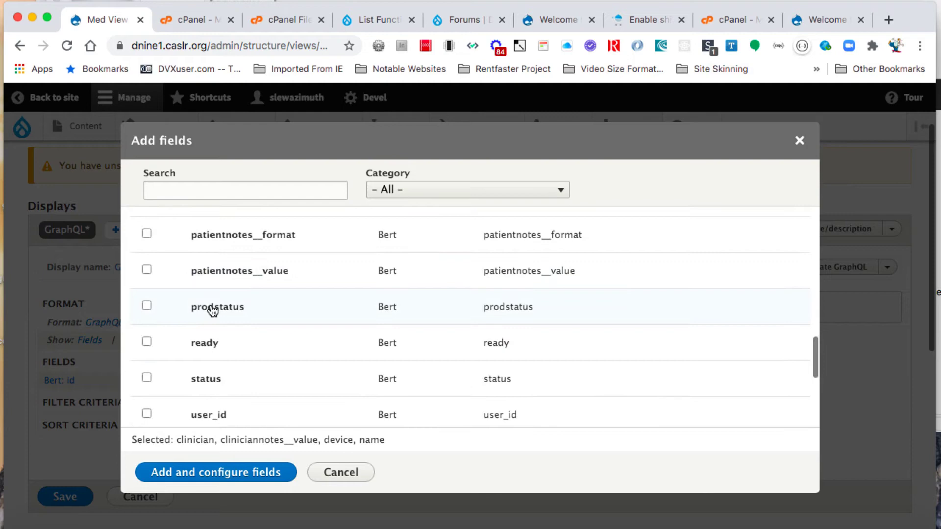
pyautogui.click(147, 306)
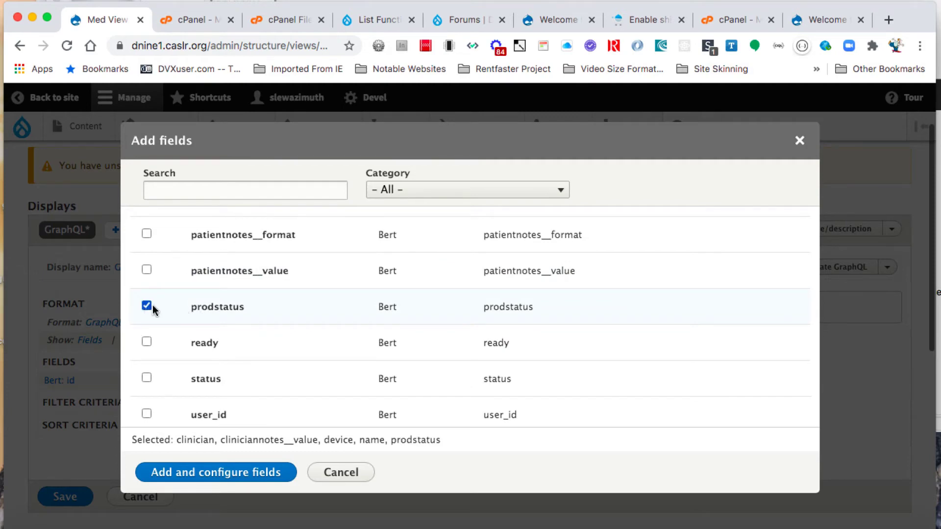
# Step: Add the five selected Bert fields, accepting the default settings for each one
pyautogui.click(217, 477)
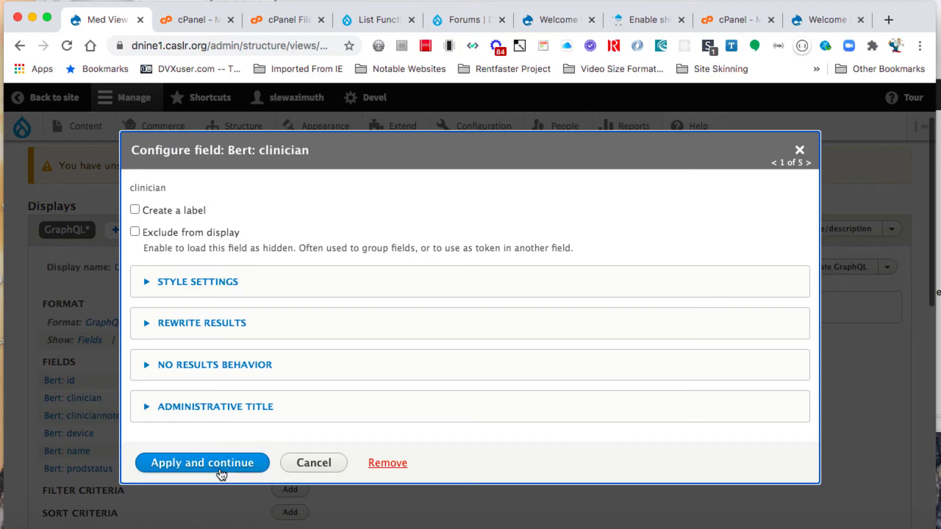
pyautogui.click(220, 466)
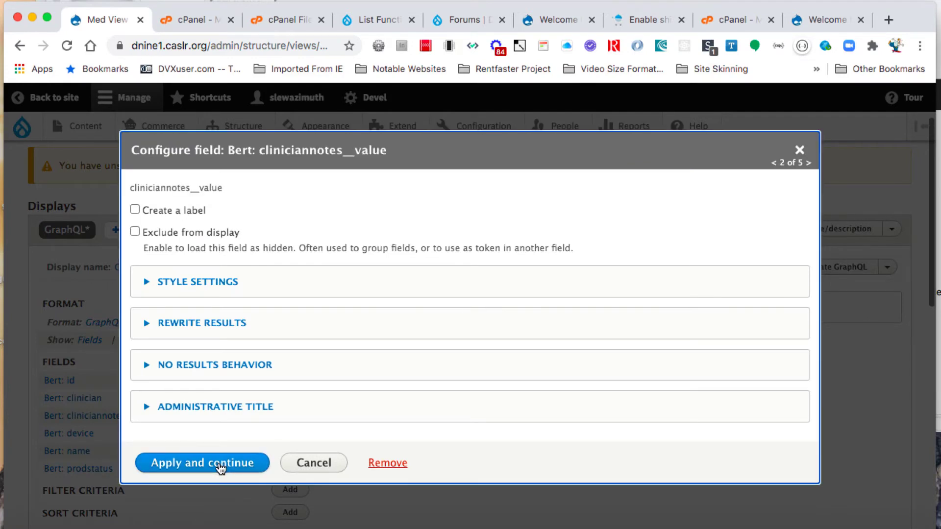
pyautogui.click(220, 466)
pyautogui.click(220, 465)
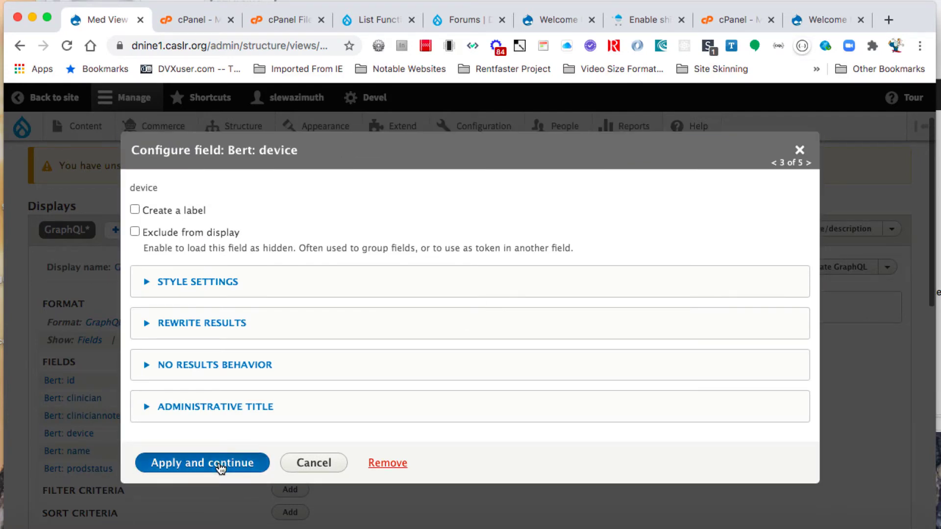
pyautogui.click(220, 466)
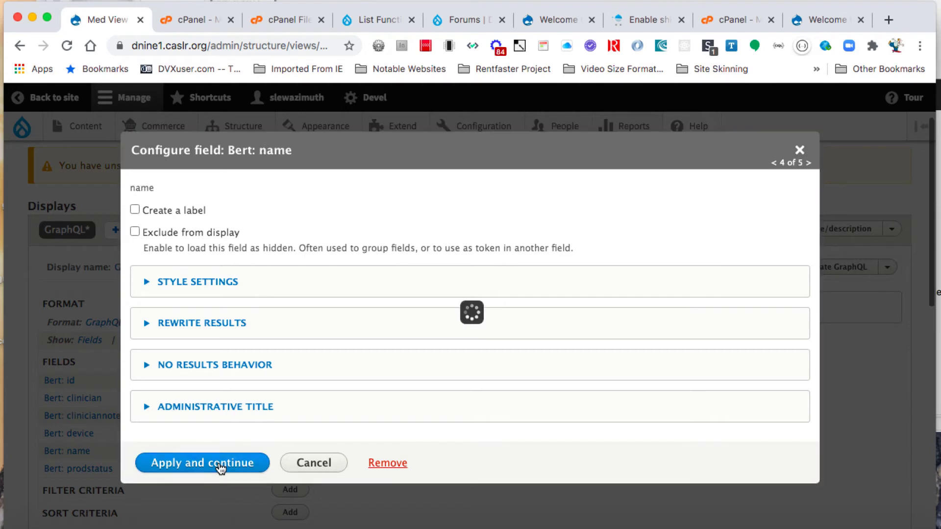
pyautogui.click(188, 463)
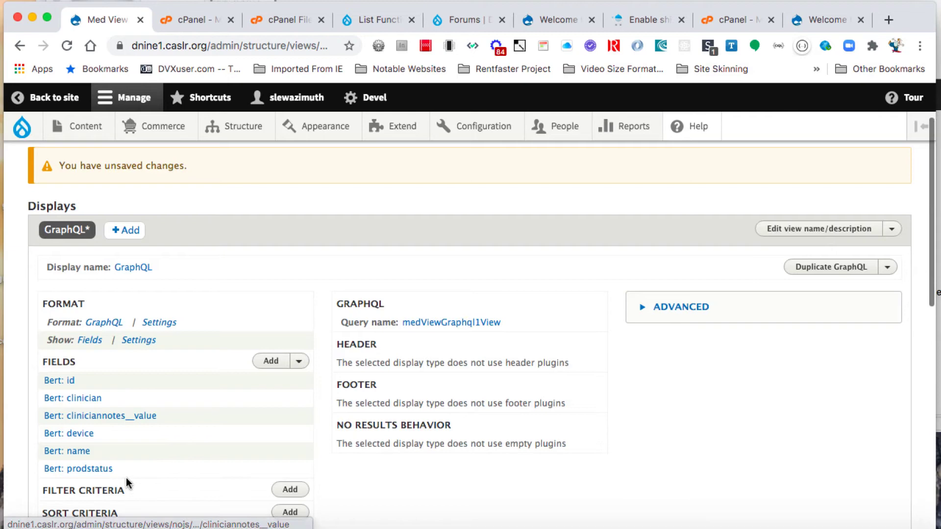
pyautogui.scroll(-2, 125, 477)
pyautogui.scroll(-3, 126, 479)
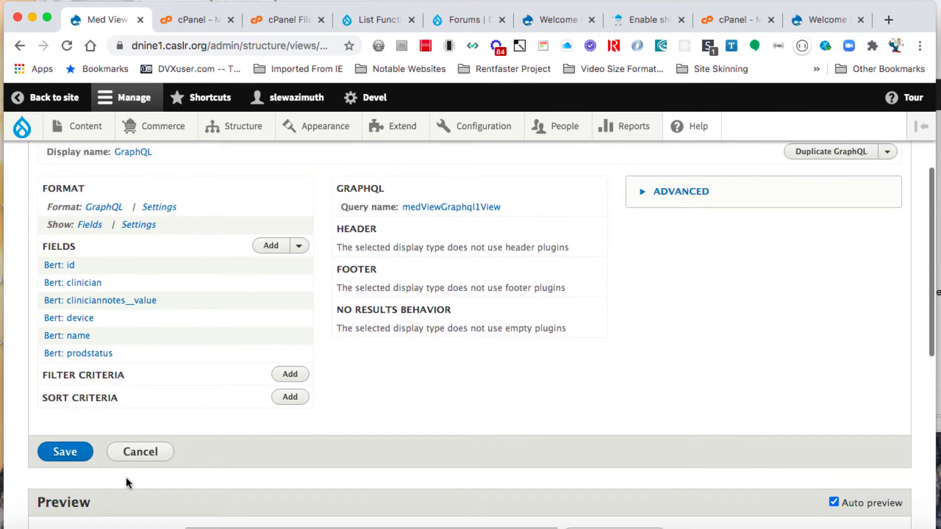
pyautogui.scroll(5, 116, 399)
pyautogui.scroll(-3, 105, 343)
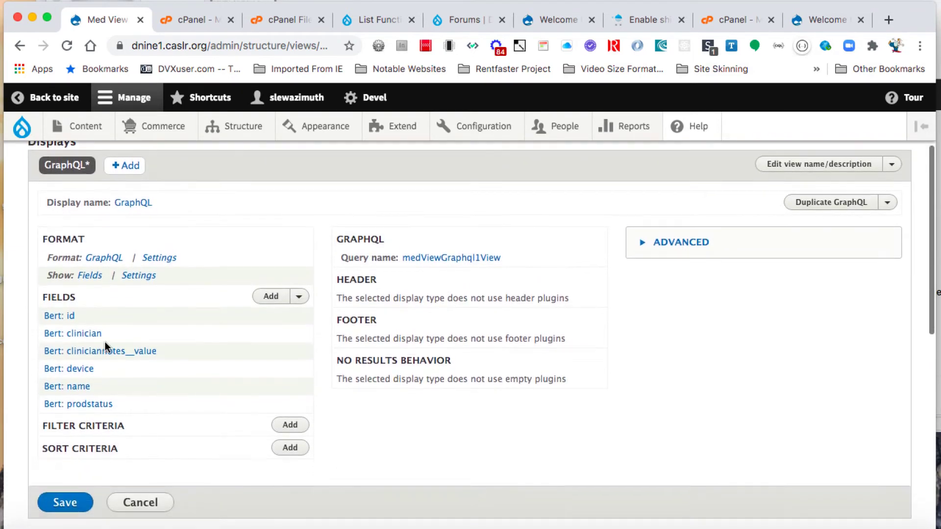
pyautogui.scroll(1, 104, 344)
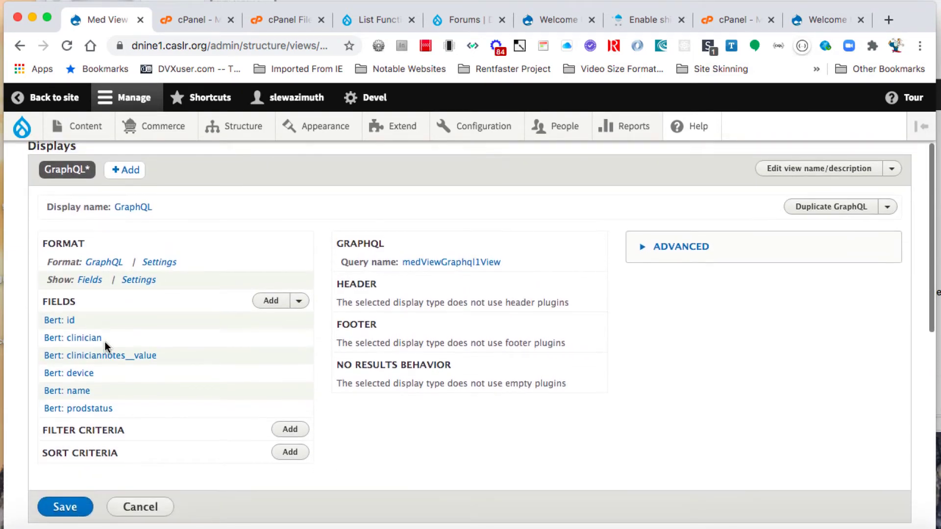
pyautogui.click(298, 303)
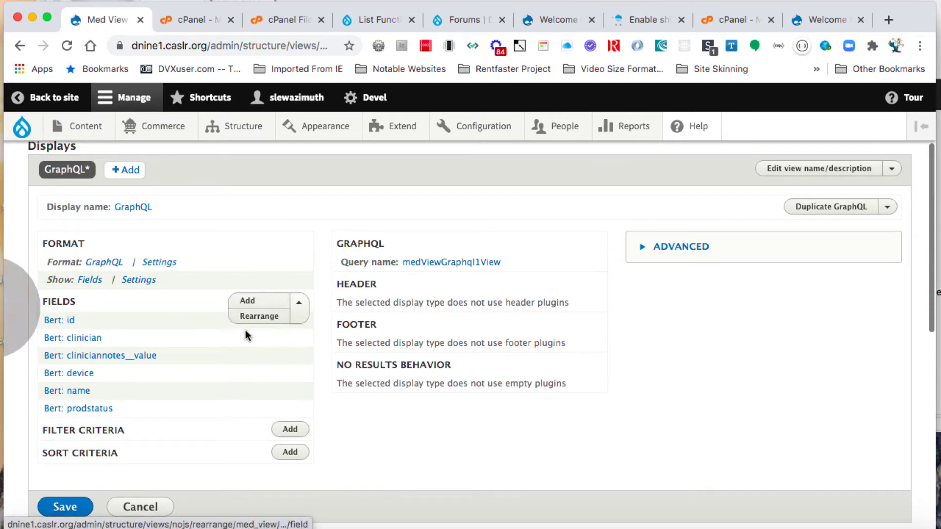
# Step: Rearrange the fields to id, name, device, prodstatus, clinician, cliniciannotes__value
pyautogui.click(266, 317)
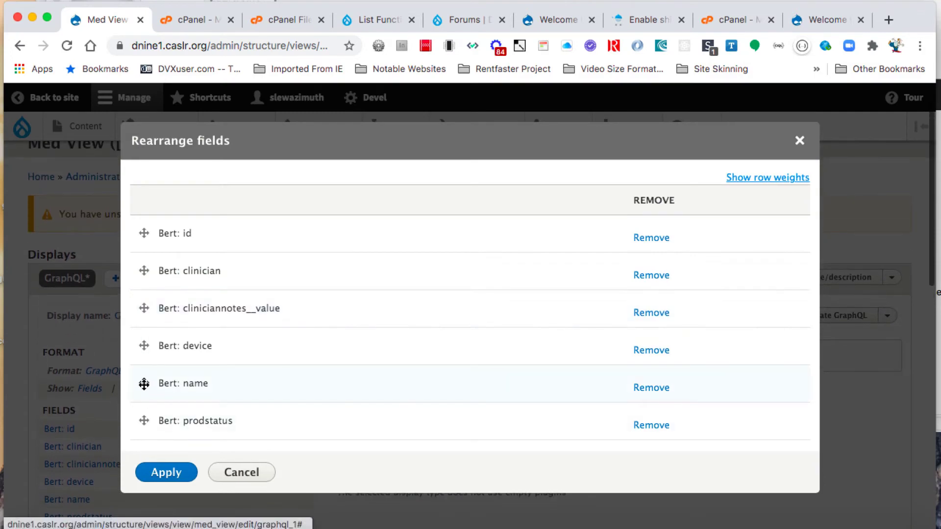
pyautogui.moveTo(144, 383); pyautogui.dragTo(152, 275)
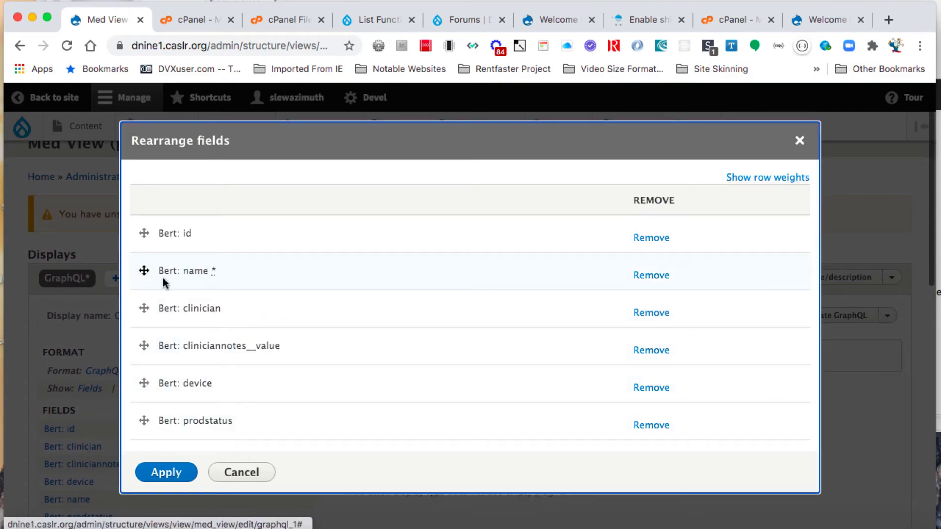
pyautogui.moveTo(140, 384); pyautogui.dragTo(145, 321)
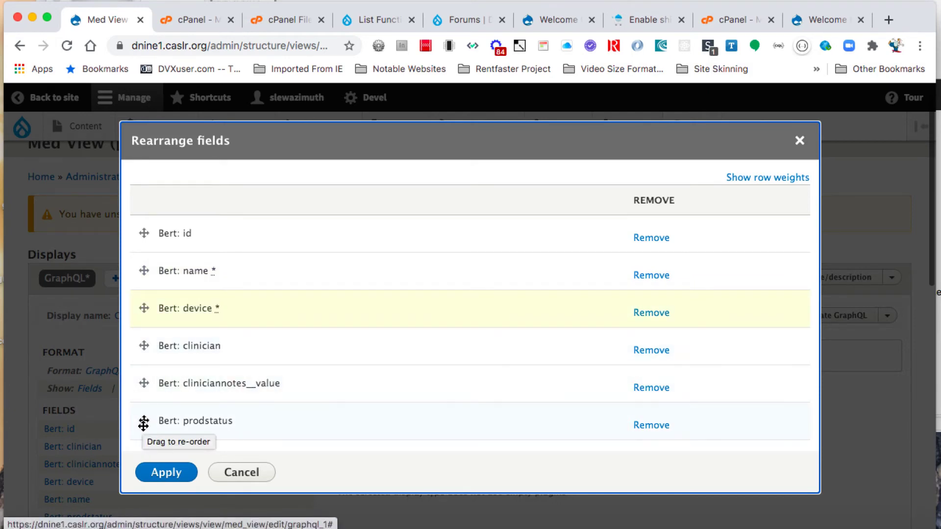
pyautogui.moveTo(144, 421); pyautogui.dragTo(145, 358)
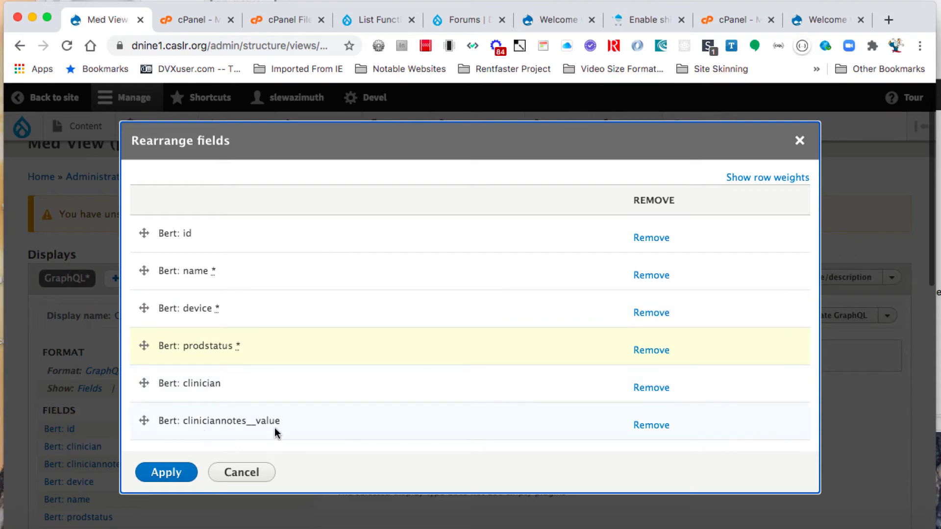
pyautogui.click(166, 473)
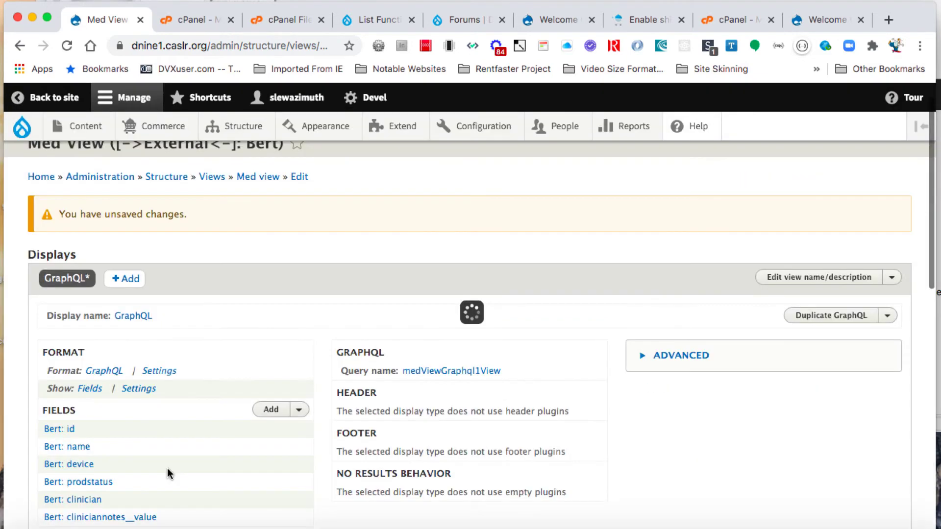
pyautogui.scroll(-3, 95, 347)
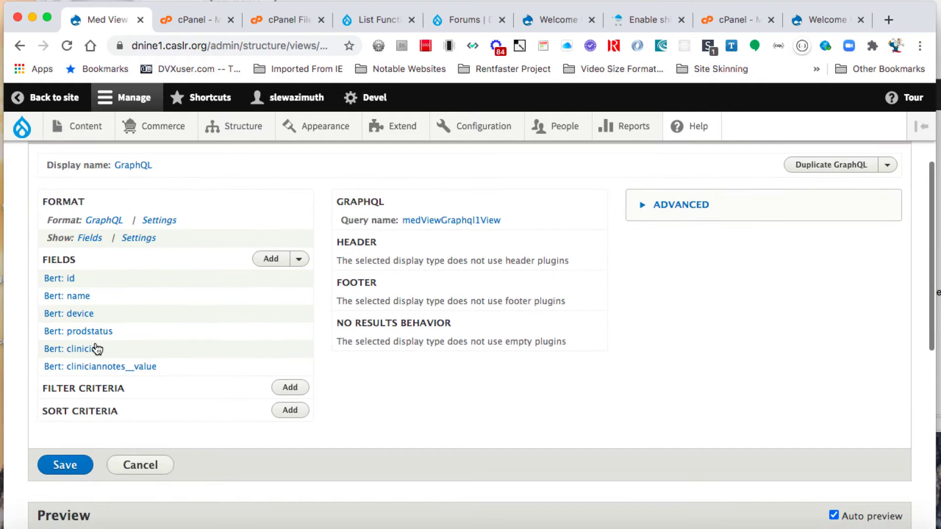
# Step: Save Med View and go to the GraphiQL explorer at /graphql/explorer
pyautogui.click(62, 469)
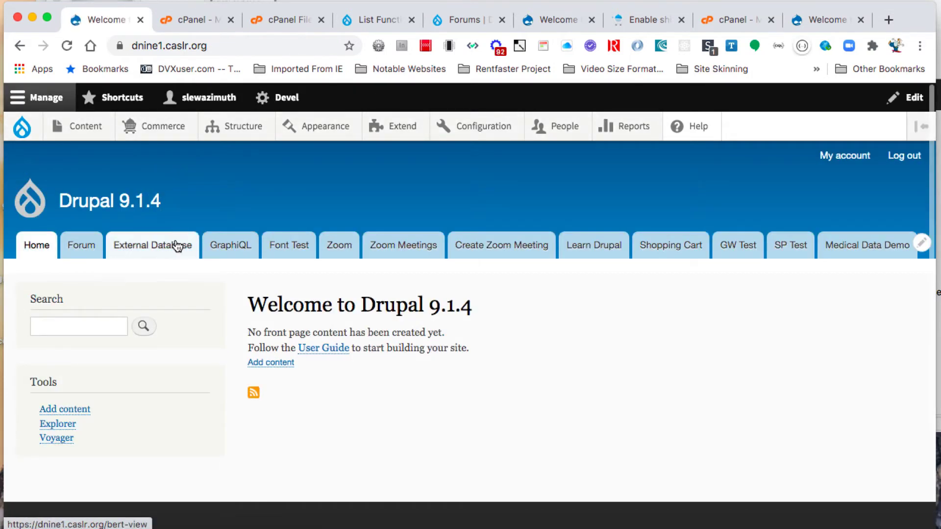
pyautogui.click(232, 251)
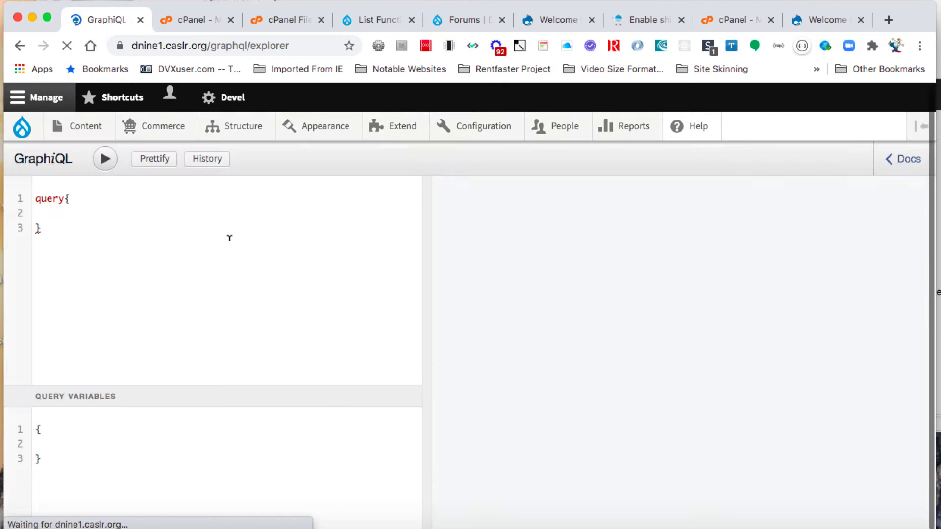
# Step: Start a query on medViewGraphql1View with an empty results block
pyautogui.click(77, 216)
pyautogui.hotkey('ctrl', 'space')
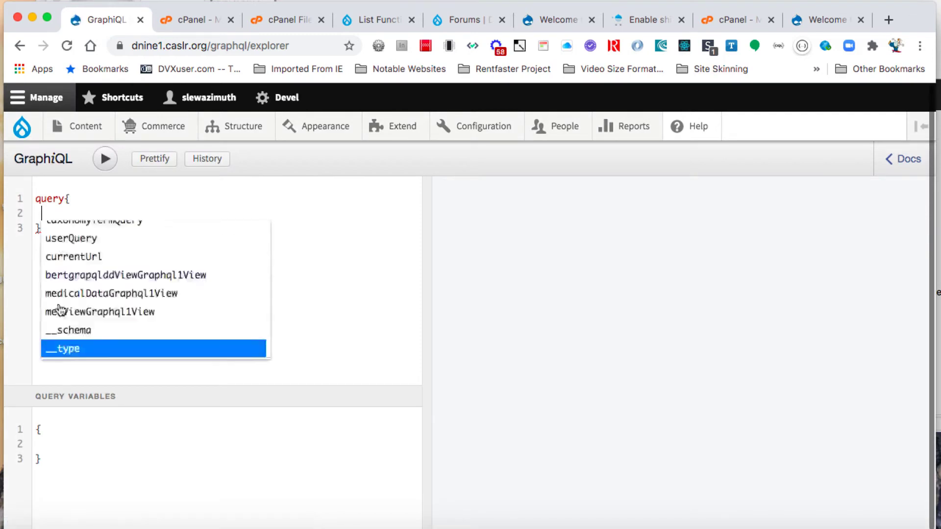
pyautogui.click(120, 312)
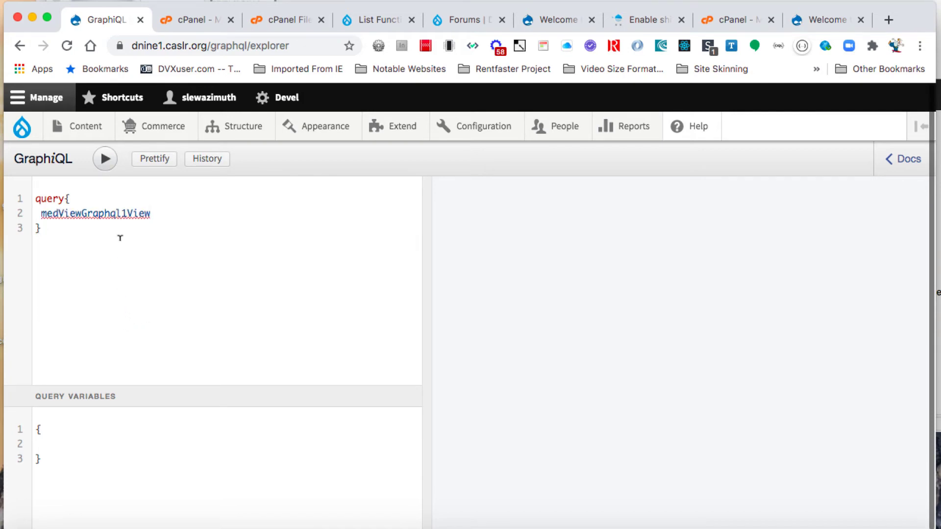
pyautogui.write('{')
pyautogui.press('Return')
pyautogui.write('results')
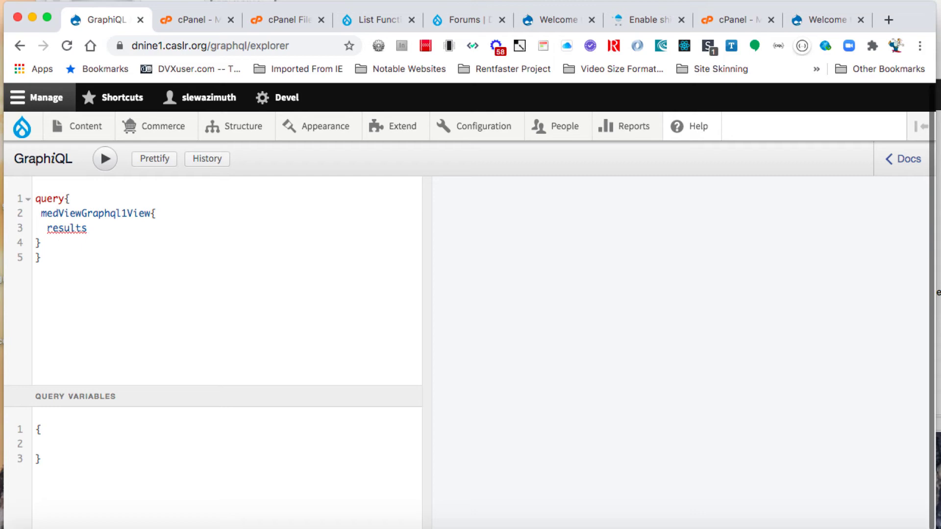
pyautogui.write('{')
pyautogui.press('Return')
# Step: Request id and name inside results and run the query
pyautogui.moveTo(81, 206)
pyautogui.hotkey('ctrl', 'space')
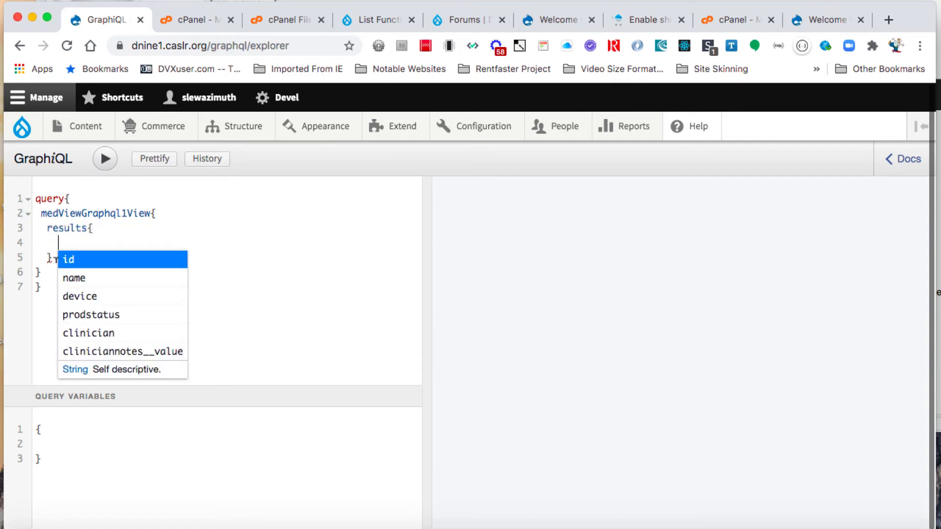
pyautogui.press('Return')
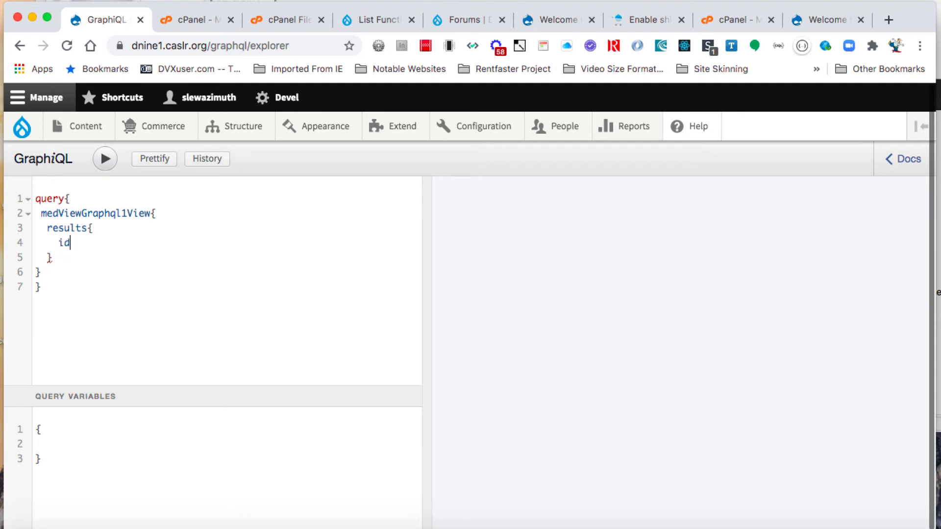
pyautogui.press('Return')
pyautogui.hotkey('ctrl', 'space')
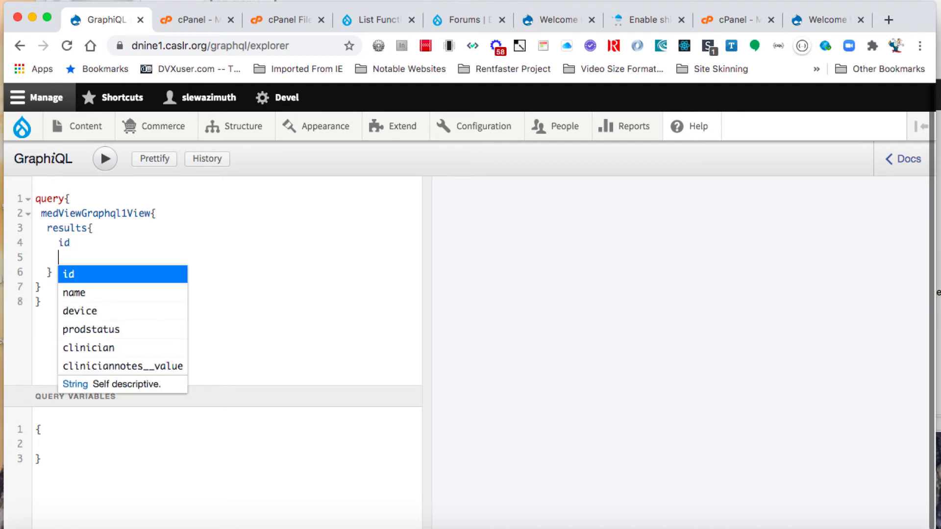
pyautogui.click(86, 293)
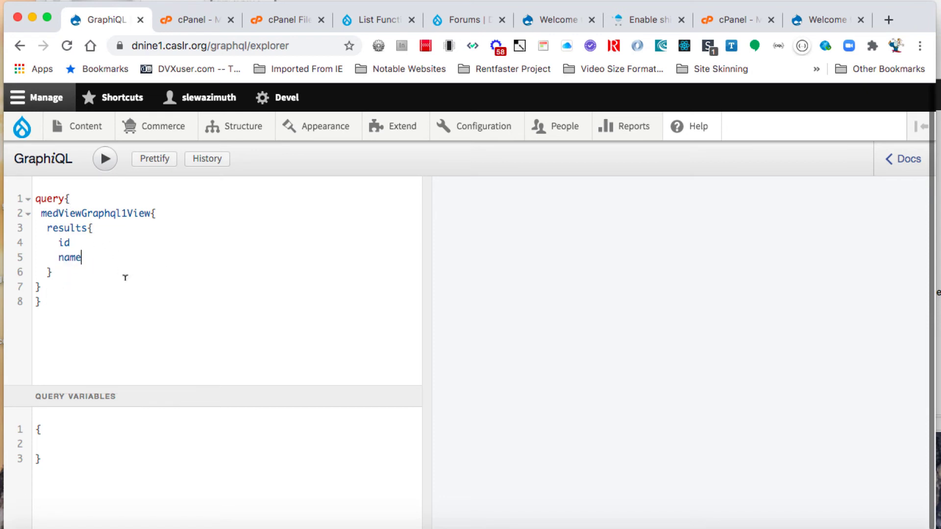
pyautogui.click(110, 159)
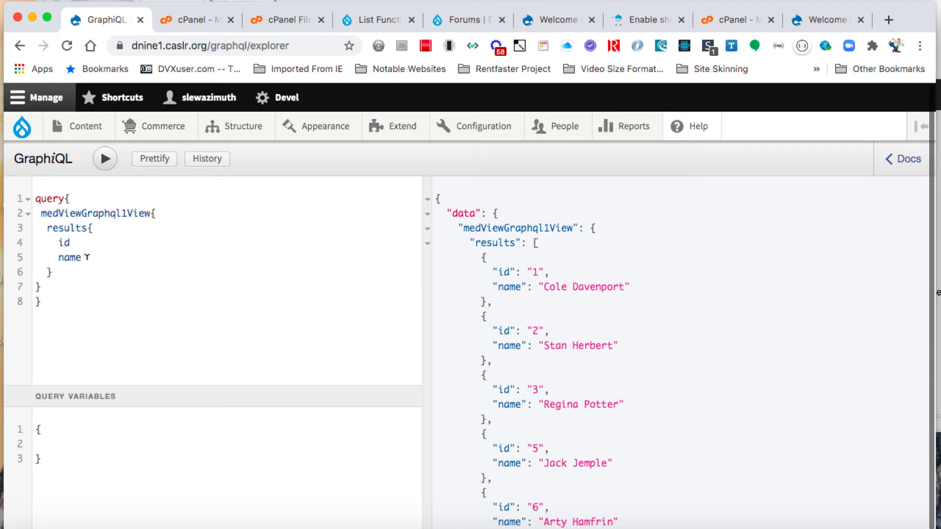
# Step: Add the device and prodstatus fields to the results query
pyautogui.press('Return')
pyautogui.hotkey('ctrl', 'space')
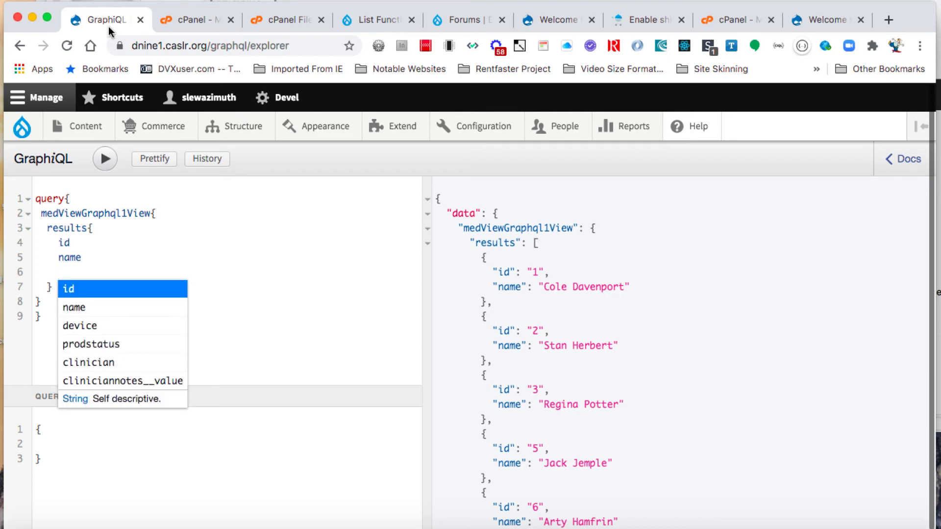
pyautogui.click(84, 323)
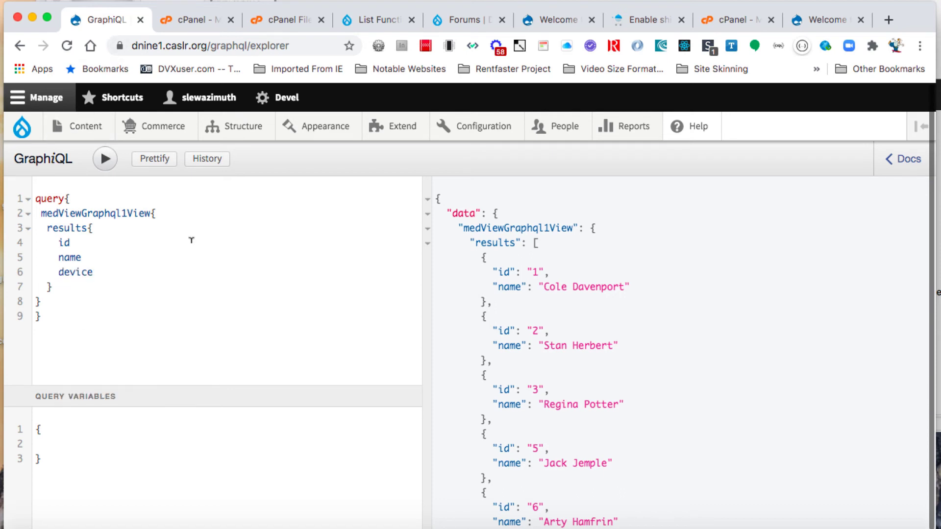
pyautogui.press('Return')
pyautogui.hotkey('ctrl', 'space')
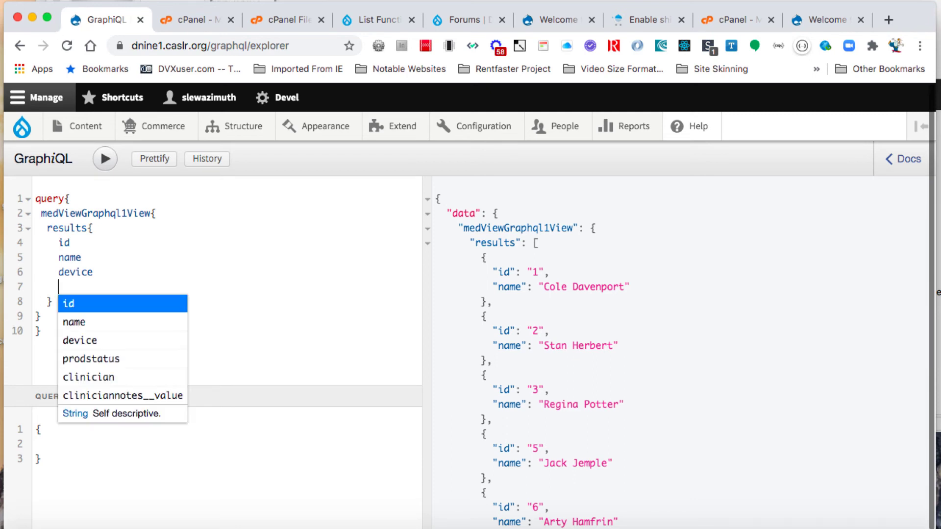
pyautogui.click(95, 361)
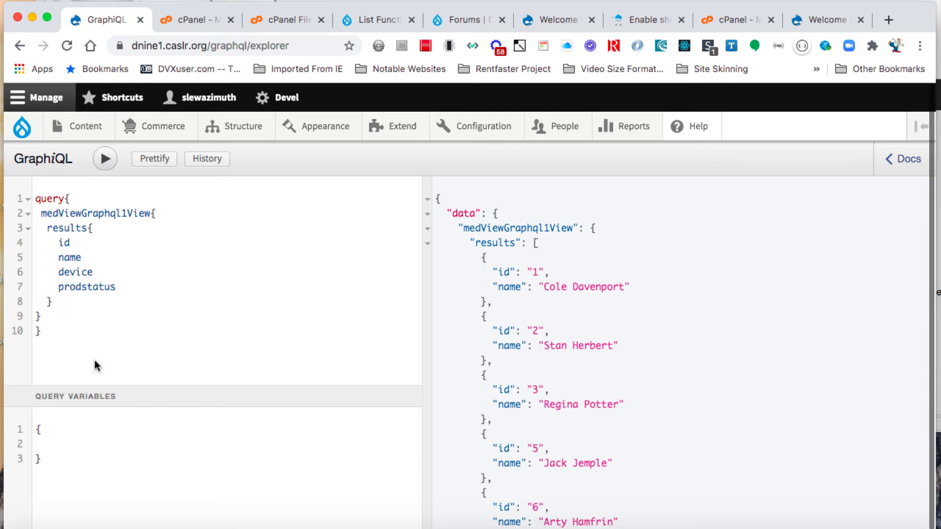
# Step: Add clinician and cliniciannotes__value to the query and run it again
pyautogui.press('Return')
pyautogui.hotkey('ctrl', 'space')
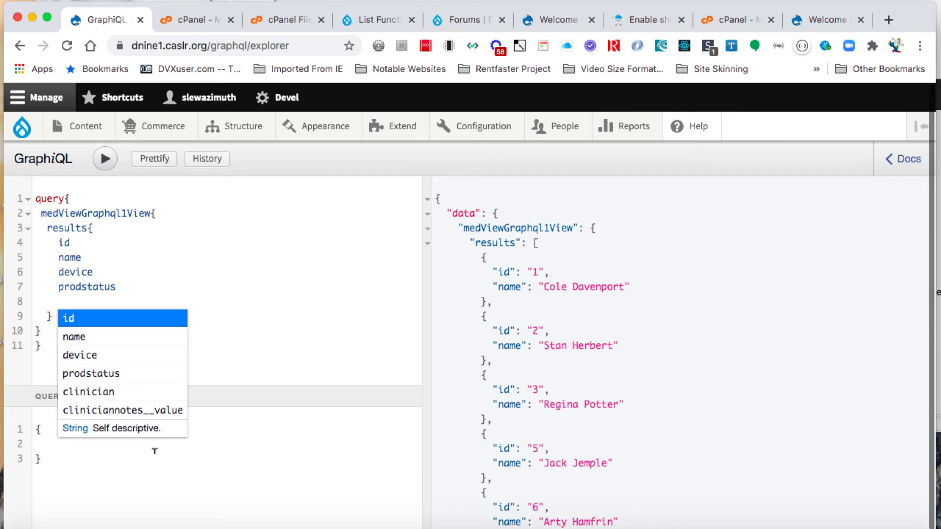
pyautogui.click(97, 393)
pyautogui.press('Return')
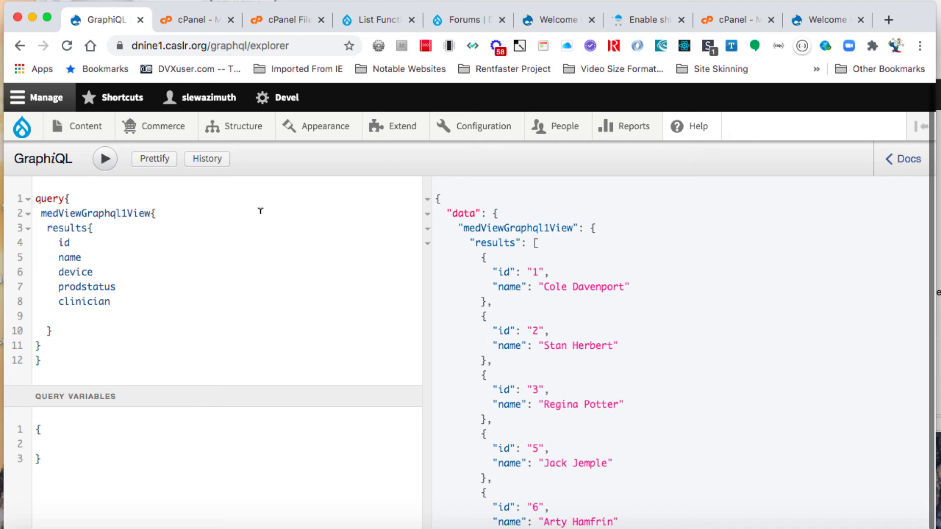
pyautogui.hotkey('ctrl', 'space')
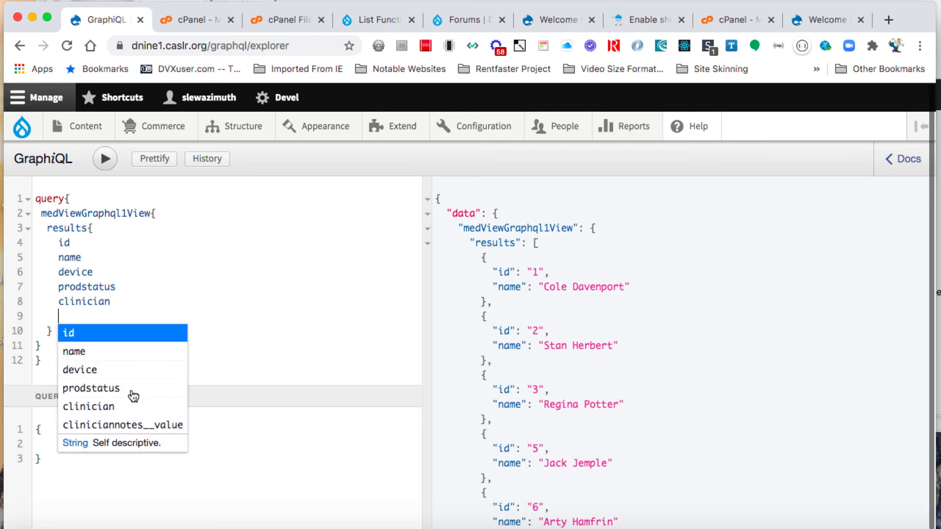
pyautogui.click(123, 424)
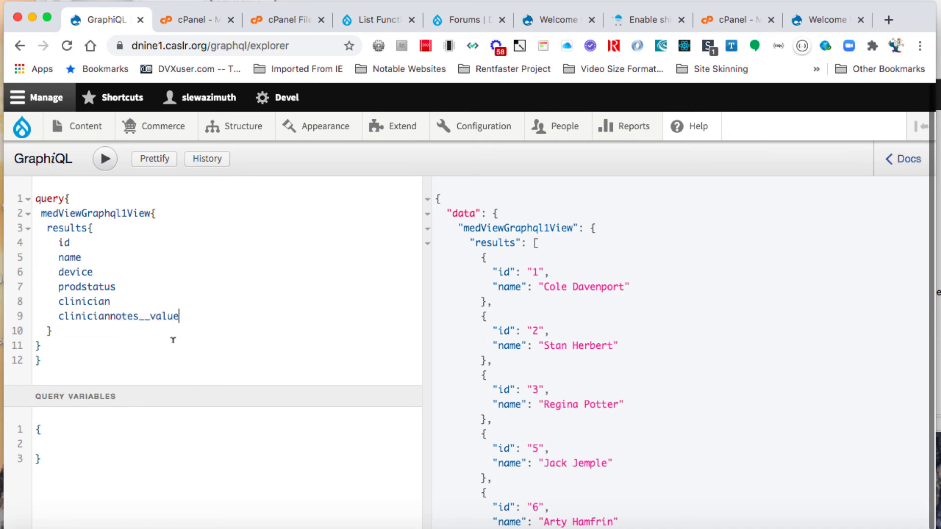
pyautogui.click(107, 161)
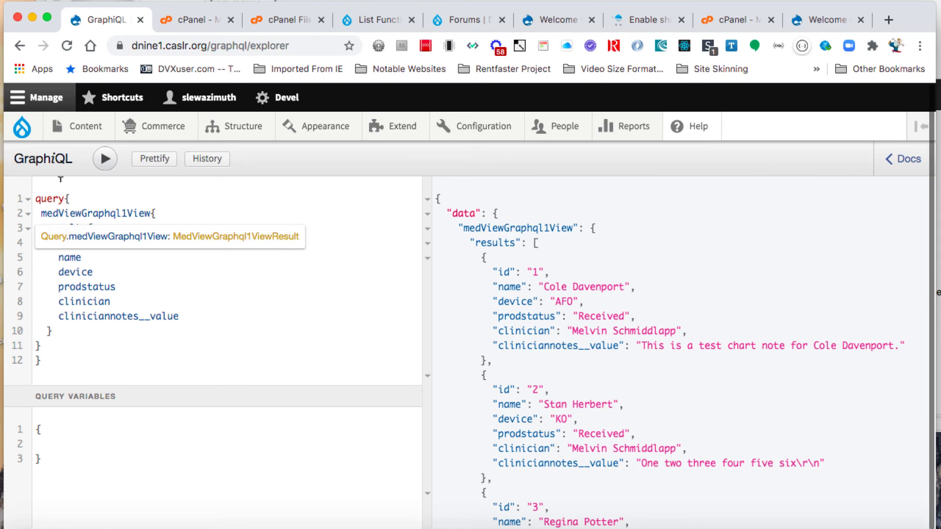
# Step: Flush all caches, then view the Medical Data Demo page listing the 7 medical records
pyautogui.click(22, 131)
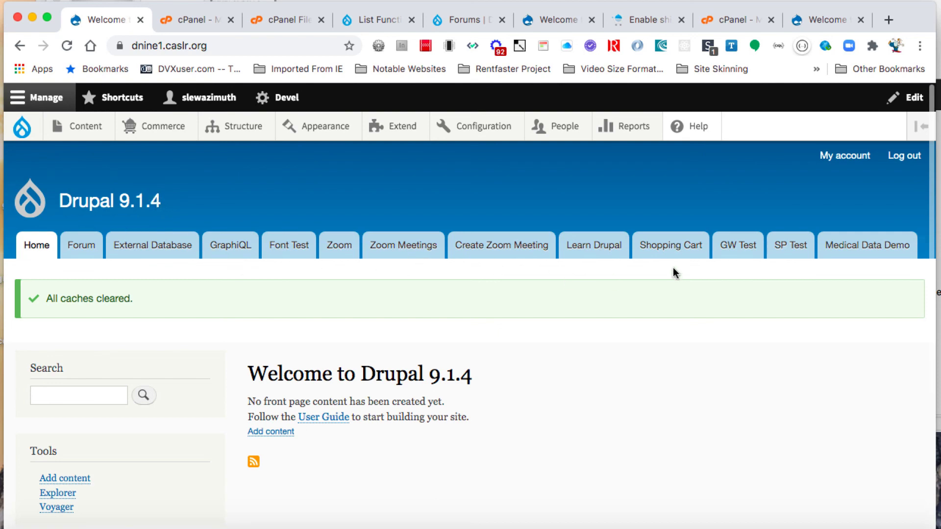
pyautogui.click(844, 248)
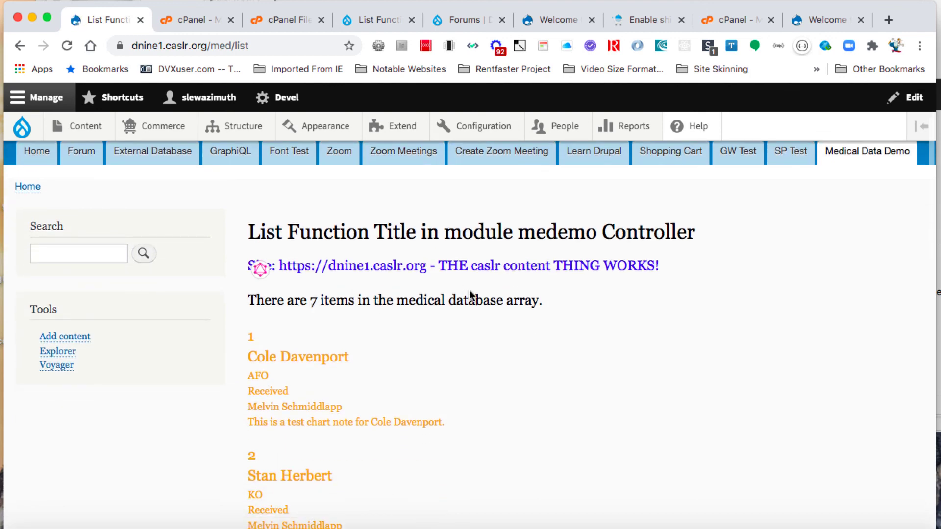
pyautogui.scroll(-5, 487, 298)
pyautogui.scroll(-5, 489, 305)
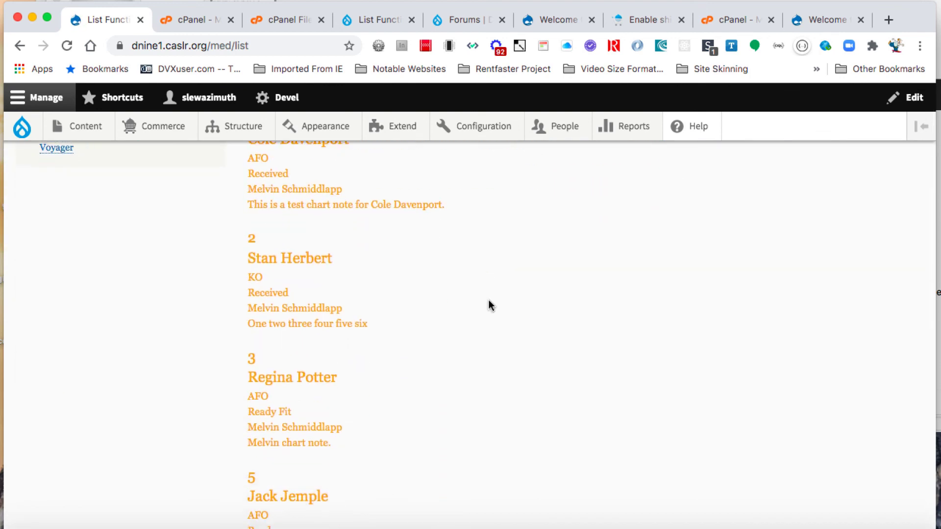
pyautogui.scroll(-8, 489, 305)
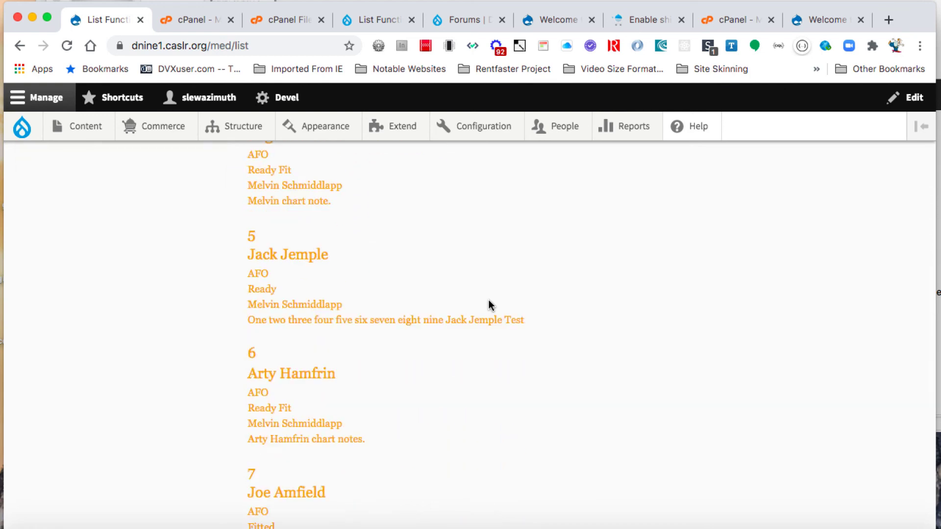
pyautogui.scroll(15, 489, 297)
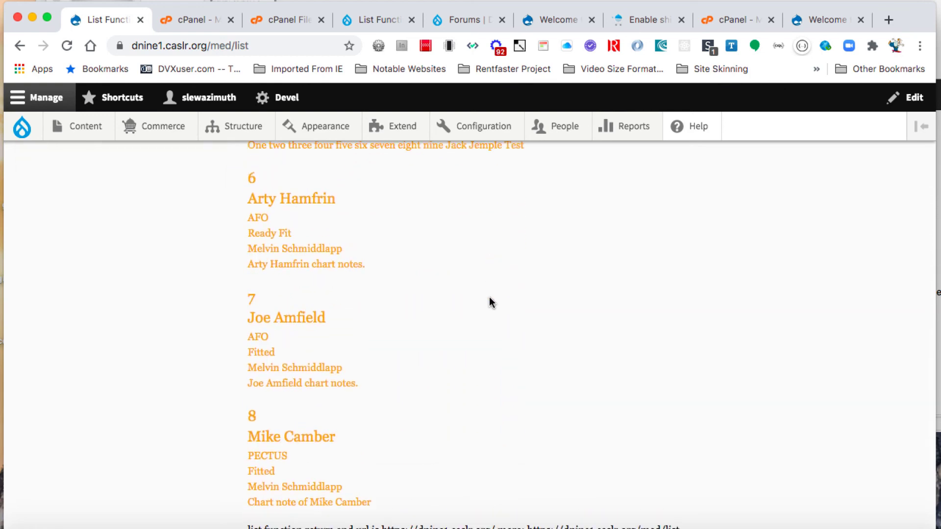